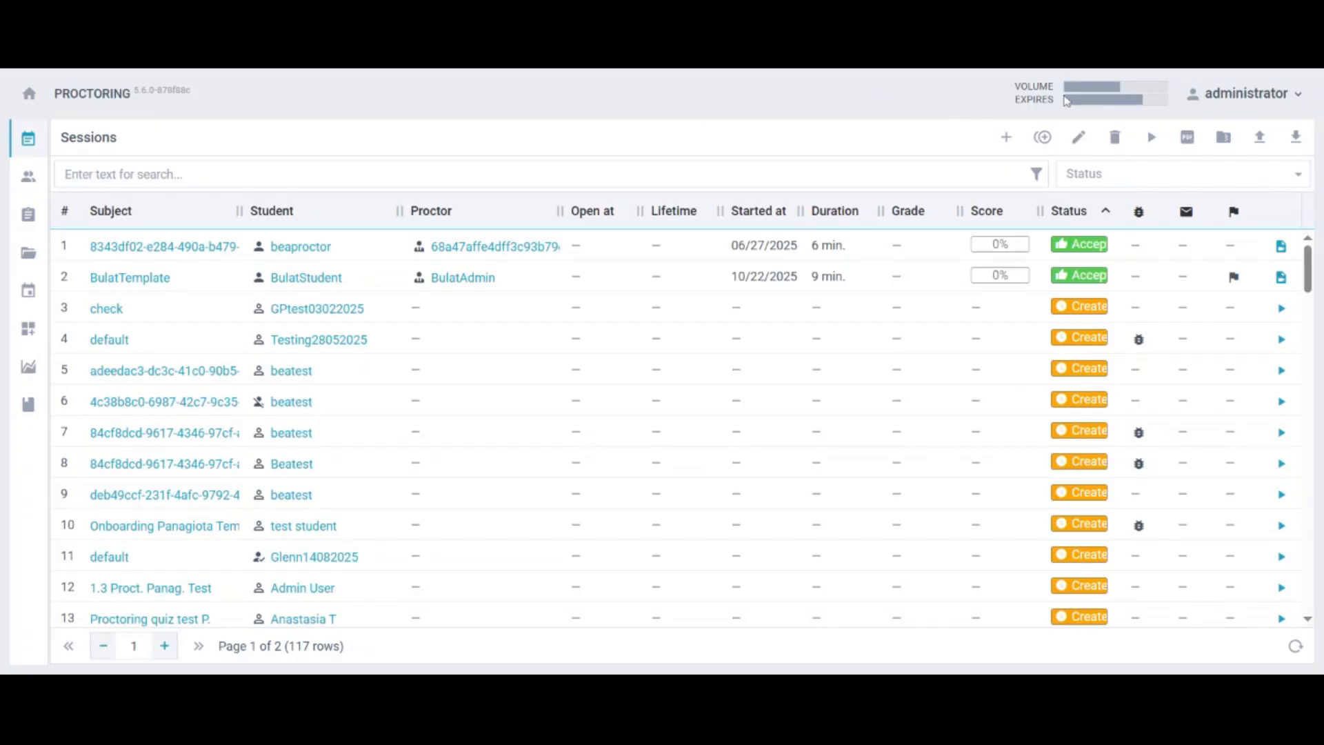
# Look through the account menu options and the Users, Drafts, Files, Scheduler, Supervision and Statistics sections
pyautogui.click(1238, 90)
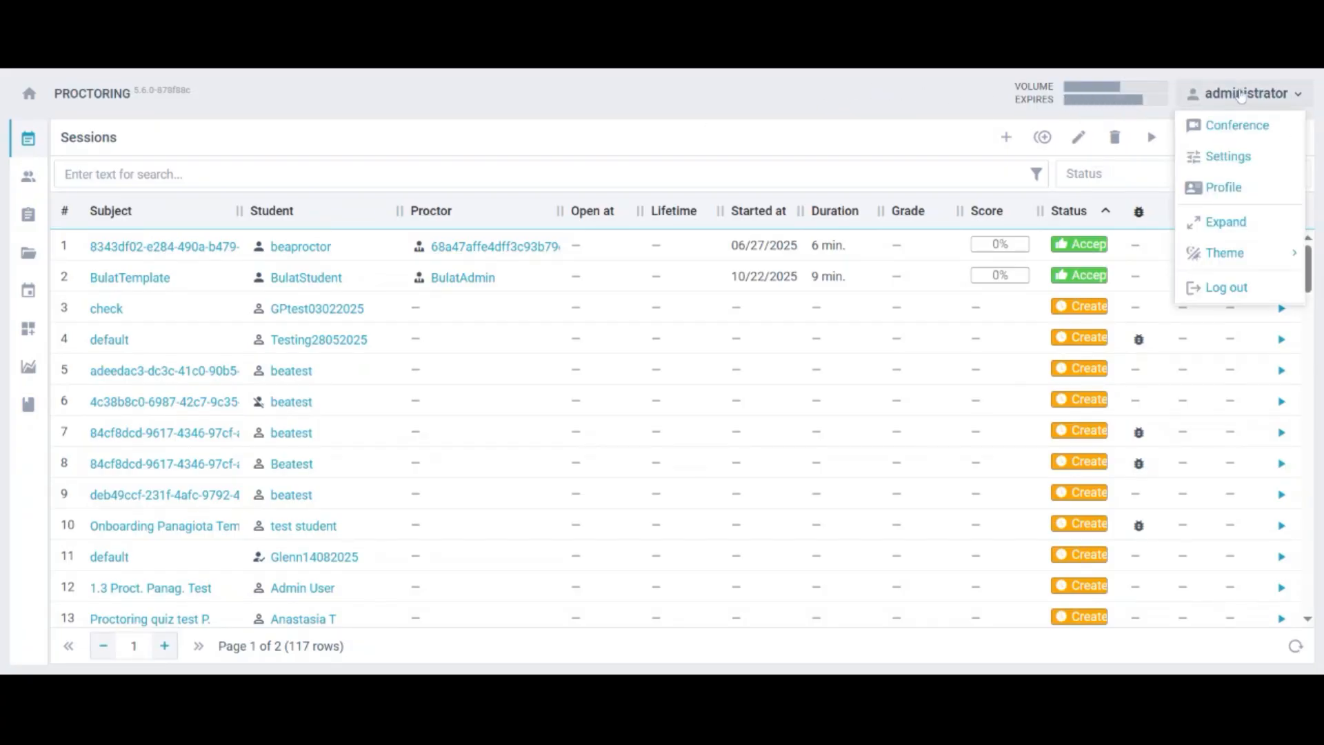
pyautogui.click(860, 126)
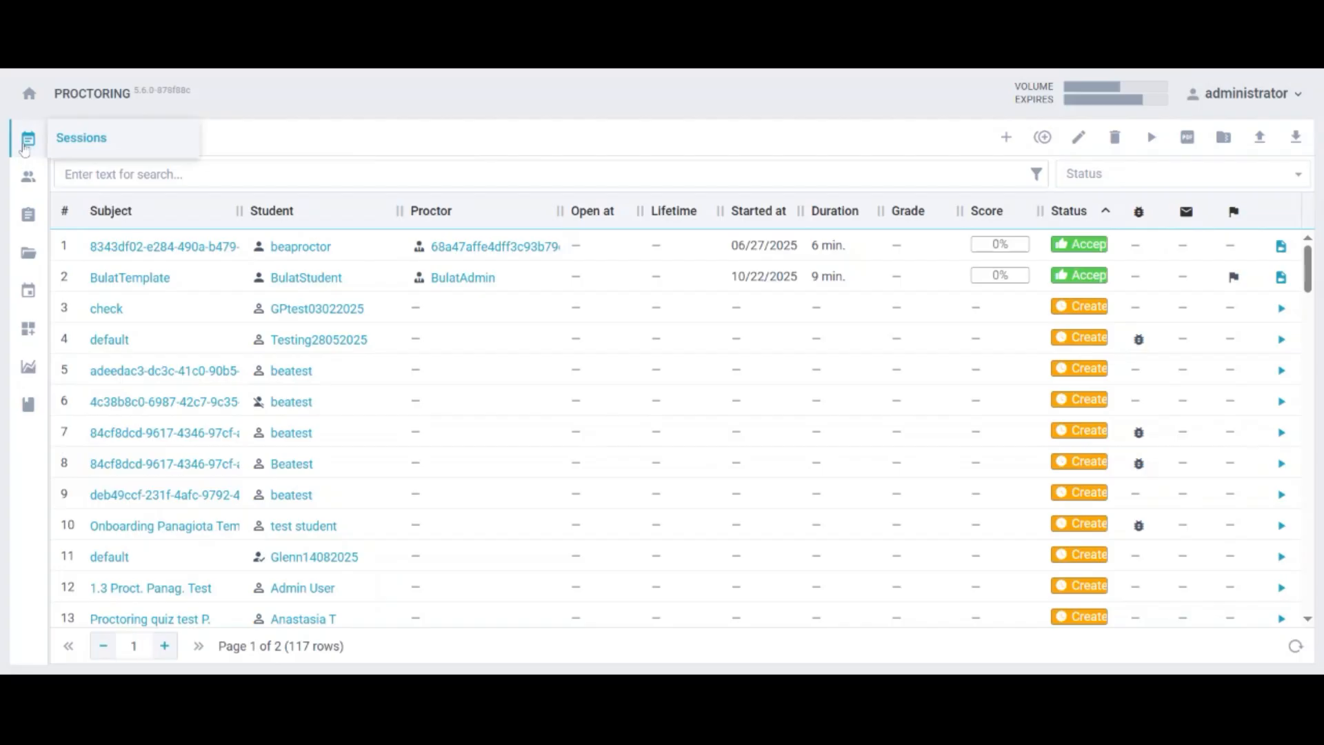
pyautogui.click(28, 178)
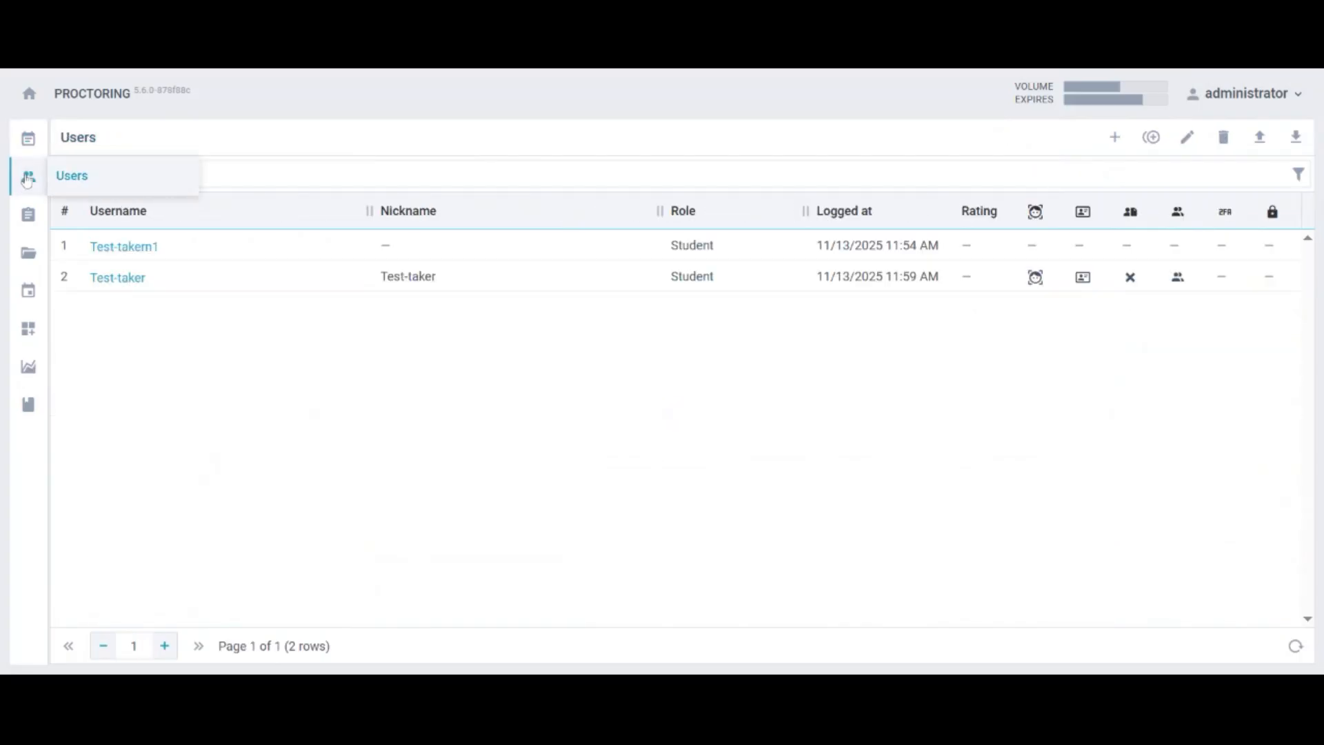
pyautogui.click(27, 215)
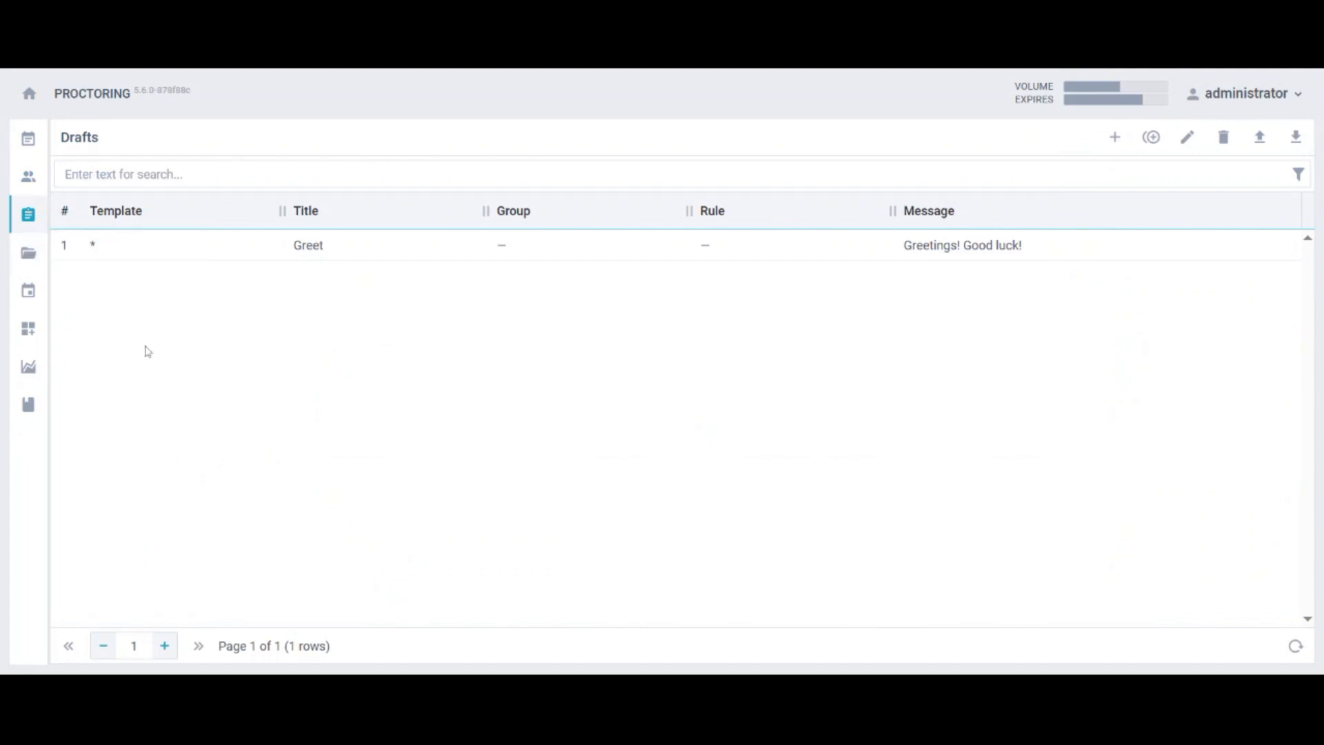
pyautogui.click(31, 265)
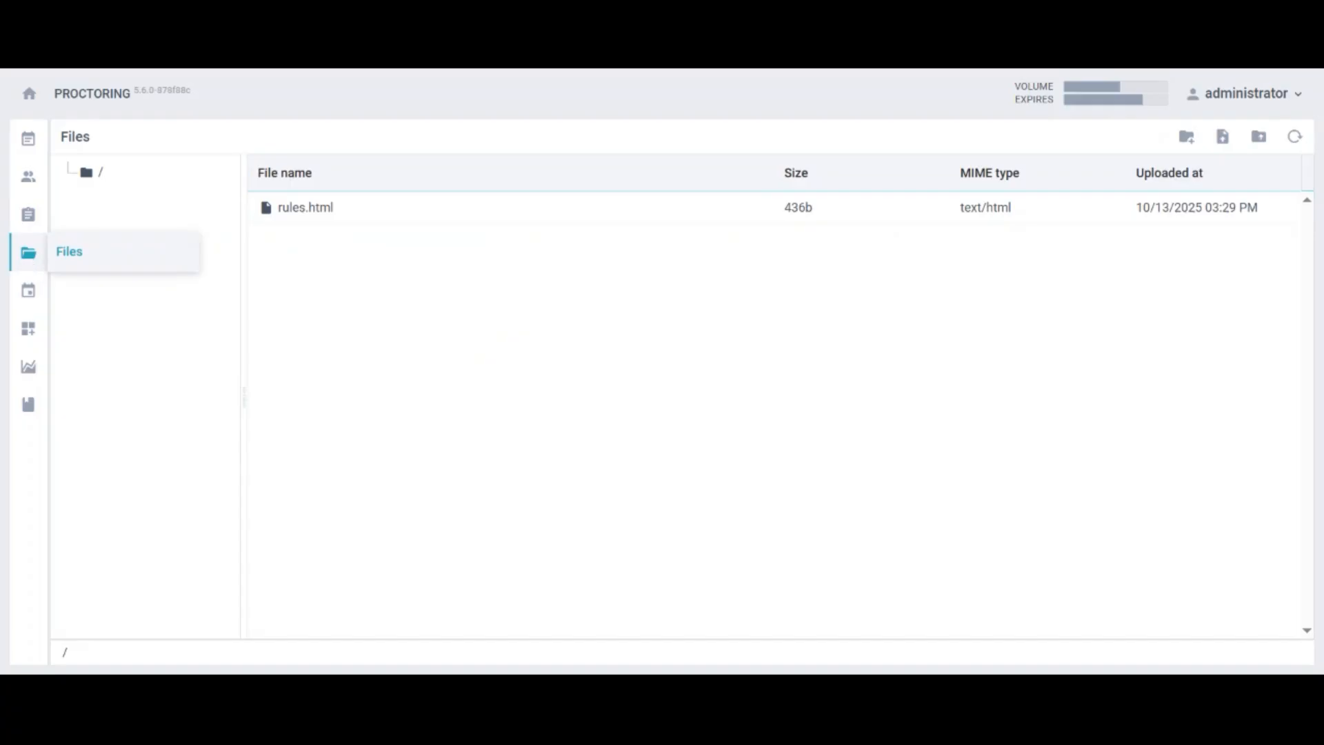
pyautogui.click(29, 290)
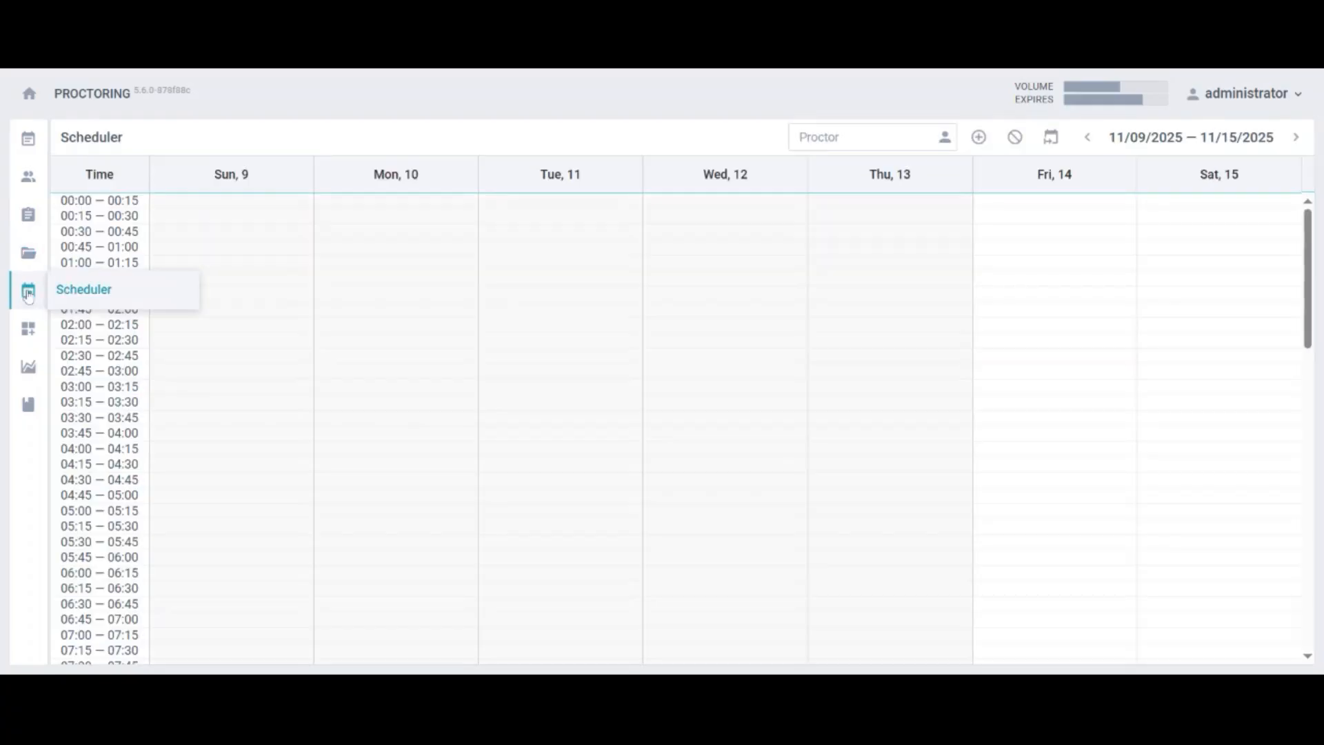
pyautogui.click(30, 329)
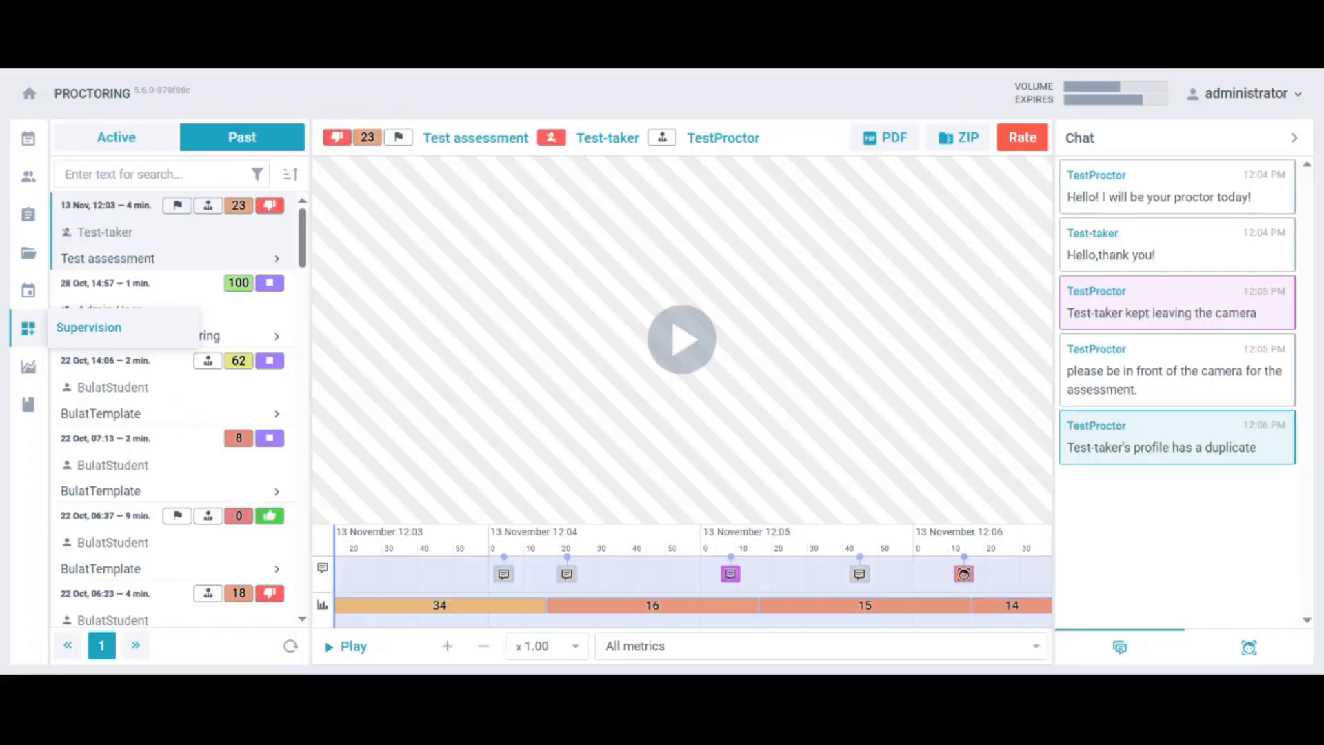
pyautogui.click(30, 367)
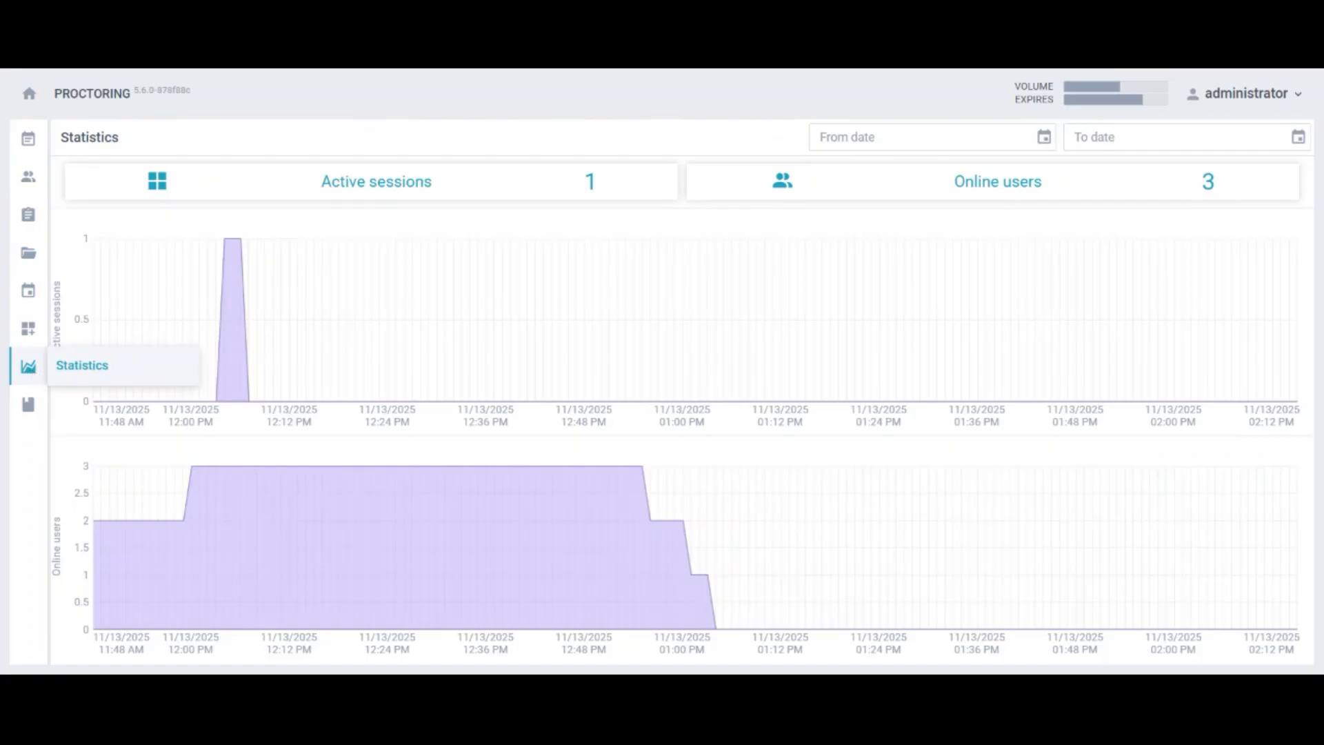
pyautogui.click(28, 404)
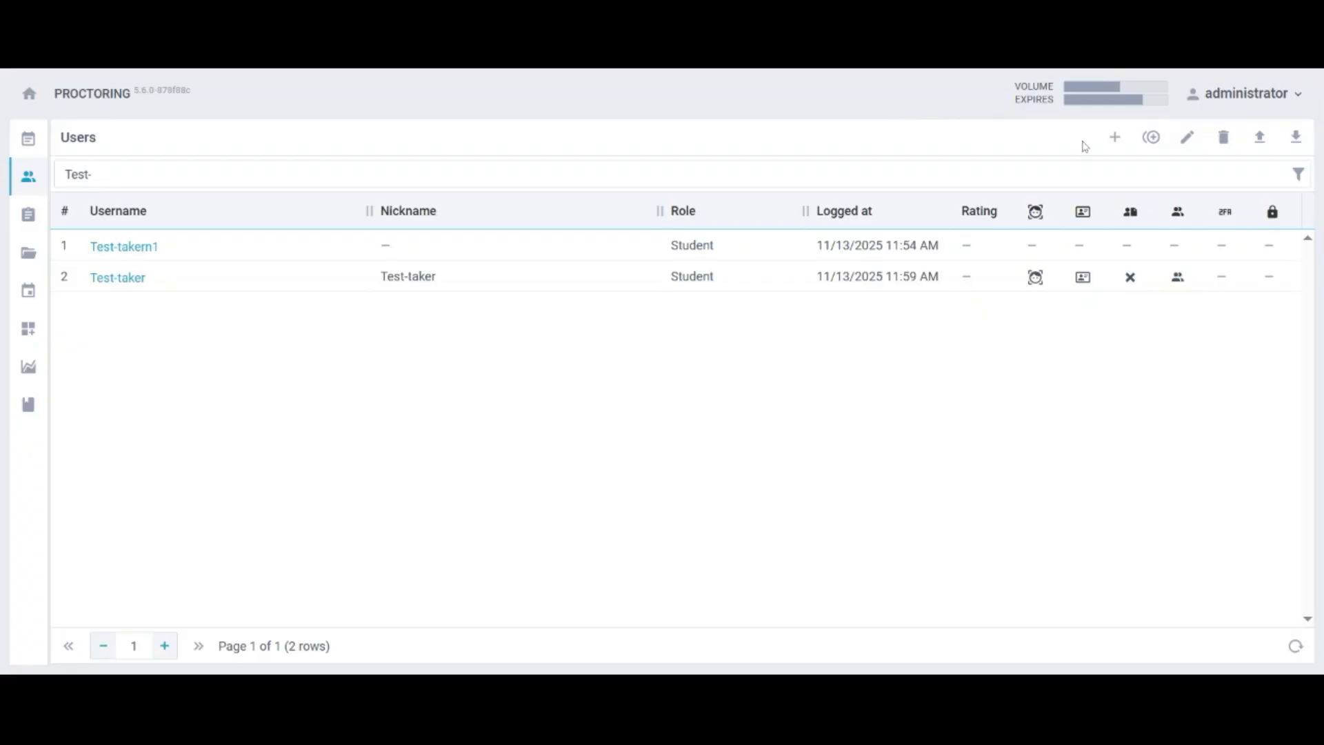
pyautogui.click(26, 217)
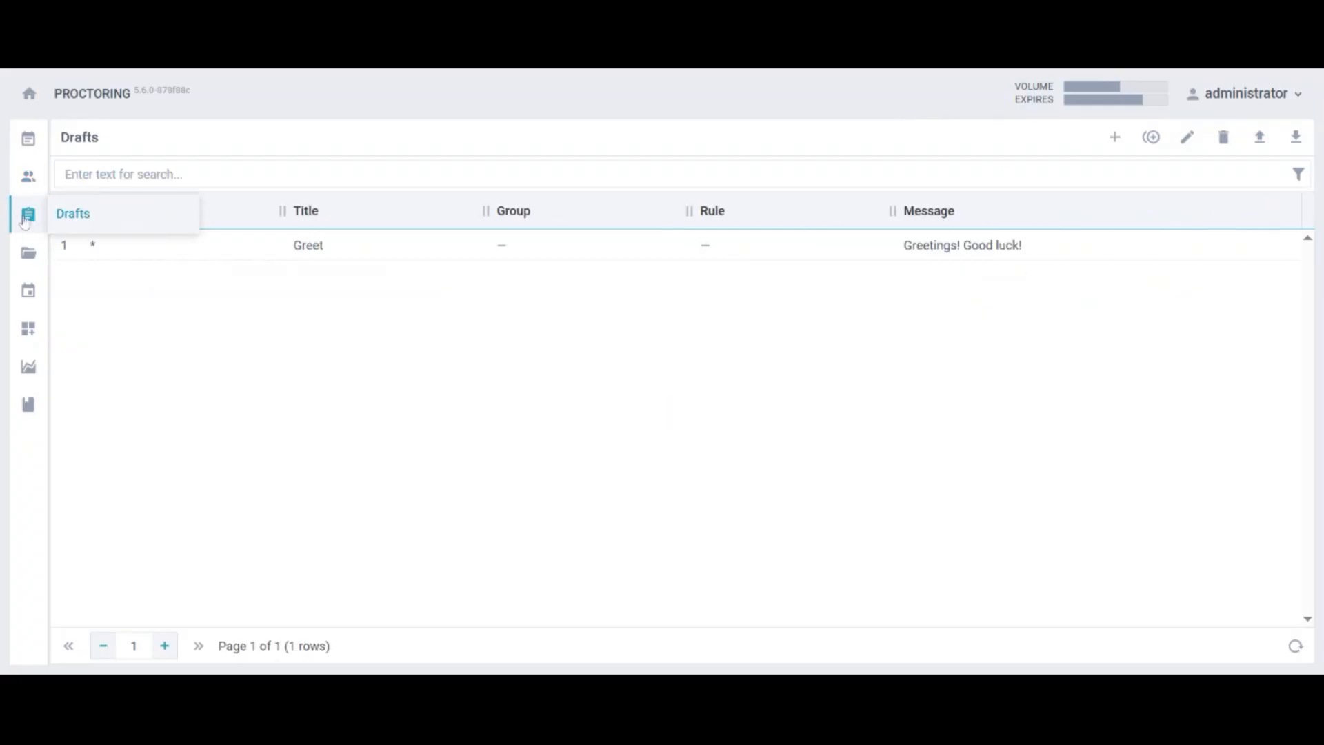
pyautogui.click(26, 259)
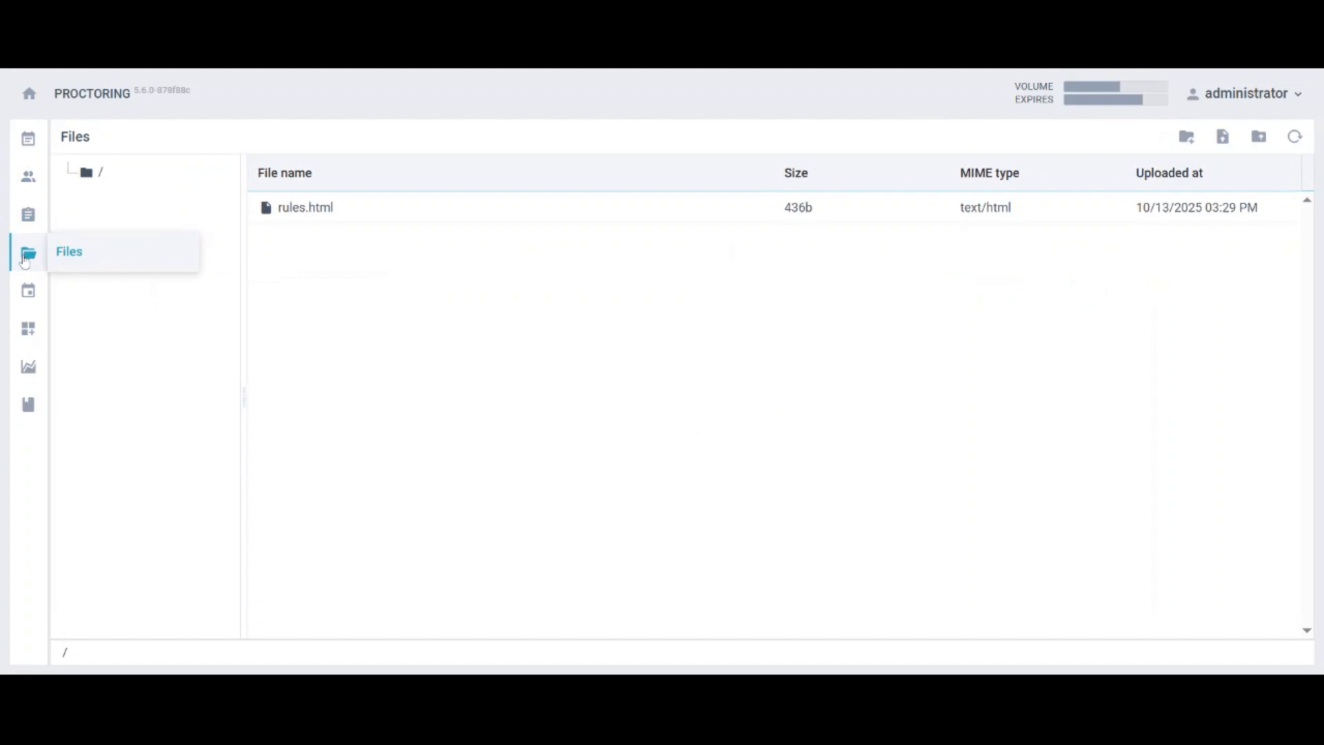
# Filter the Sessions list with a condition that Duration equals 0
pyautogui.click(26, 140)
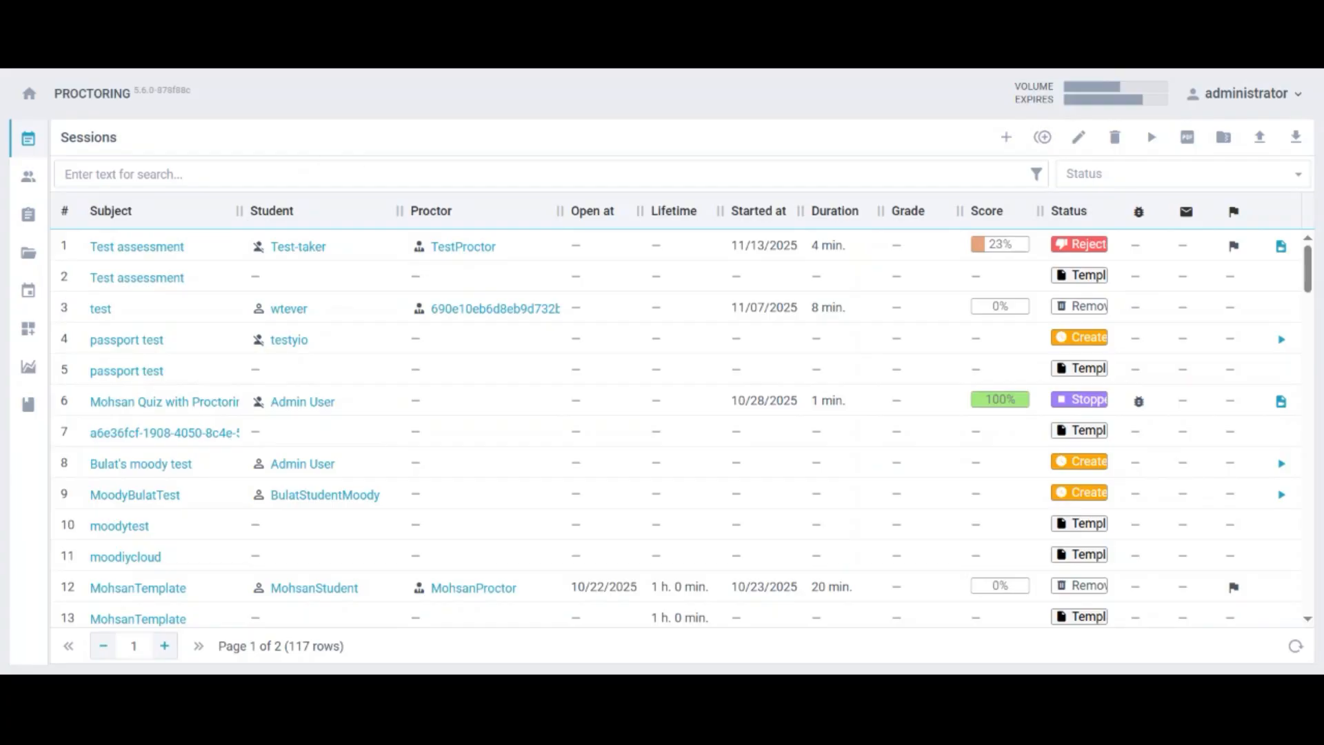
pyautogui.click(1036, 177)
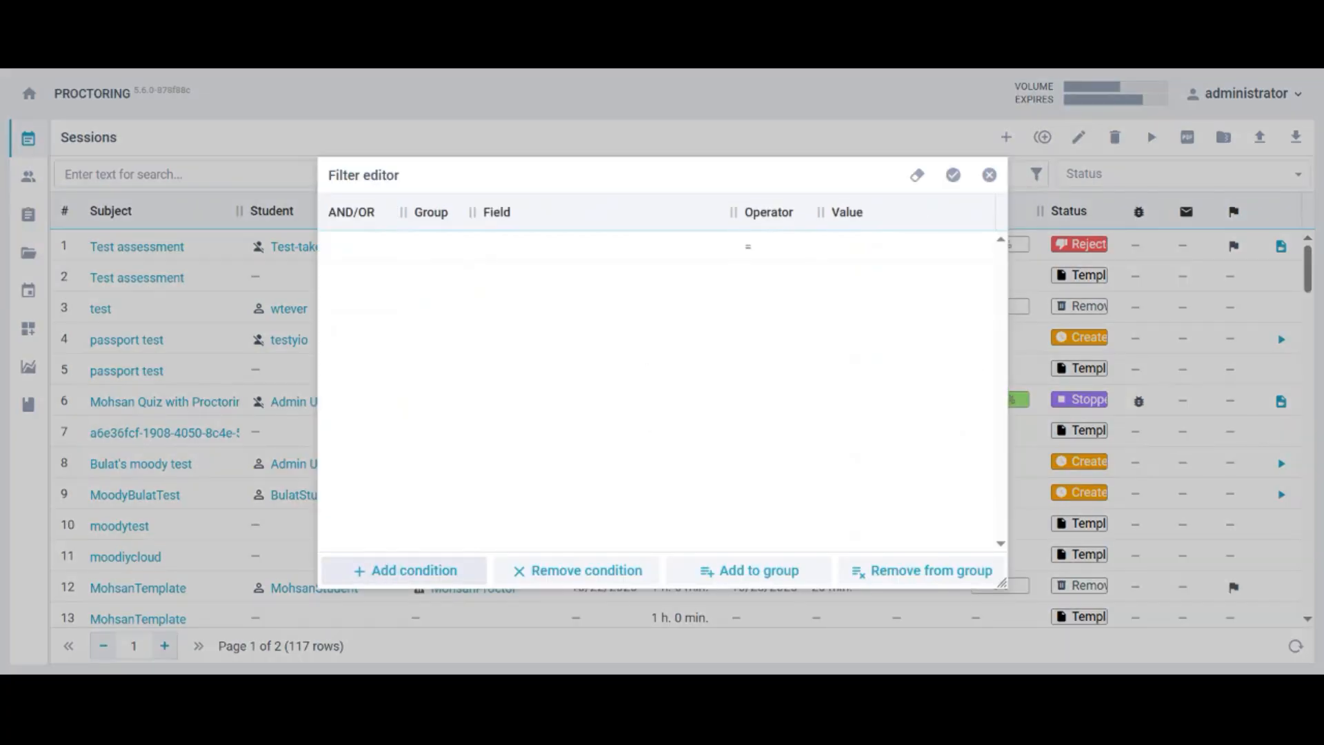
pyautogui.click(536, 257)
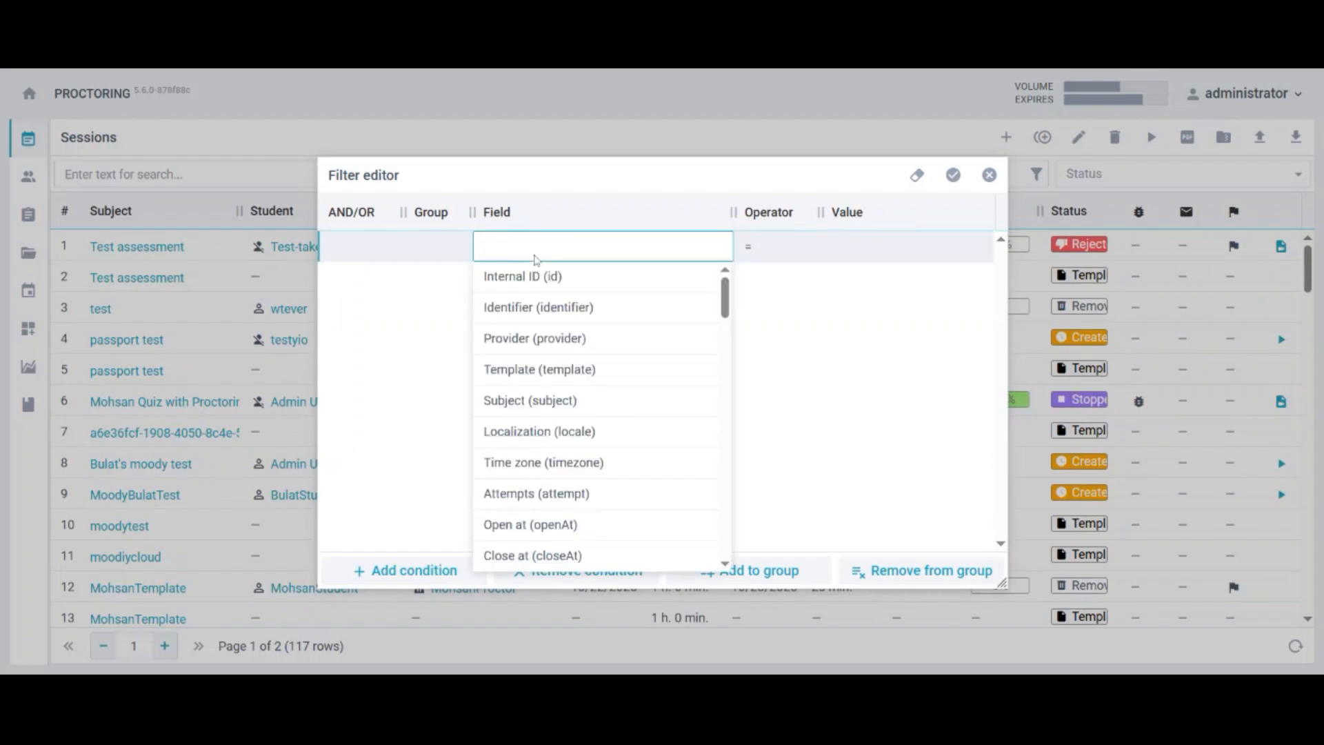
pyautogui.write('du')
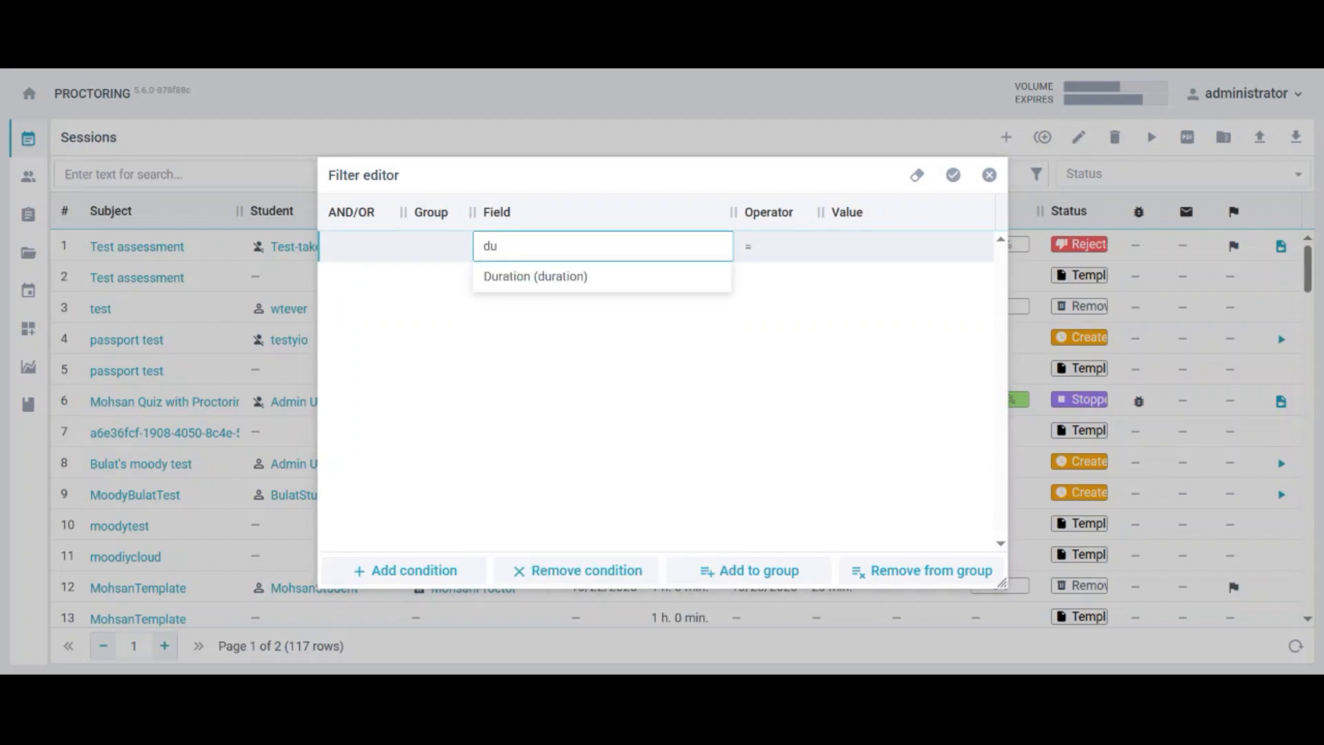
pyautogui.click(579, 283)
pyautogui.click(870, 254)
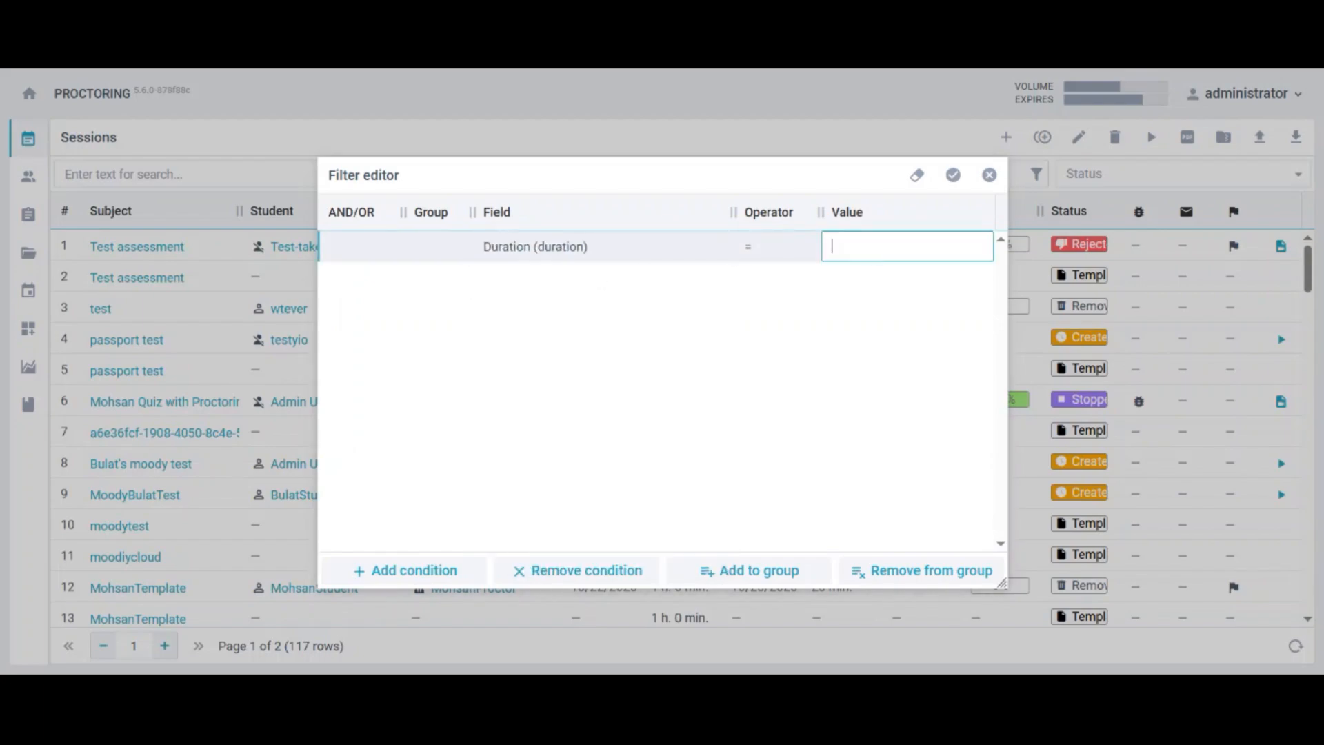
pyautogui.write('0')
pyautogui.press('Return')
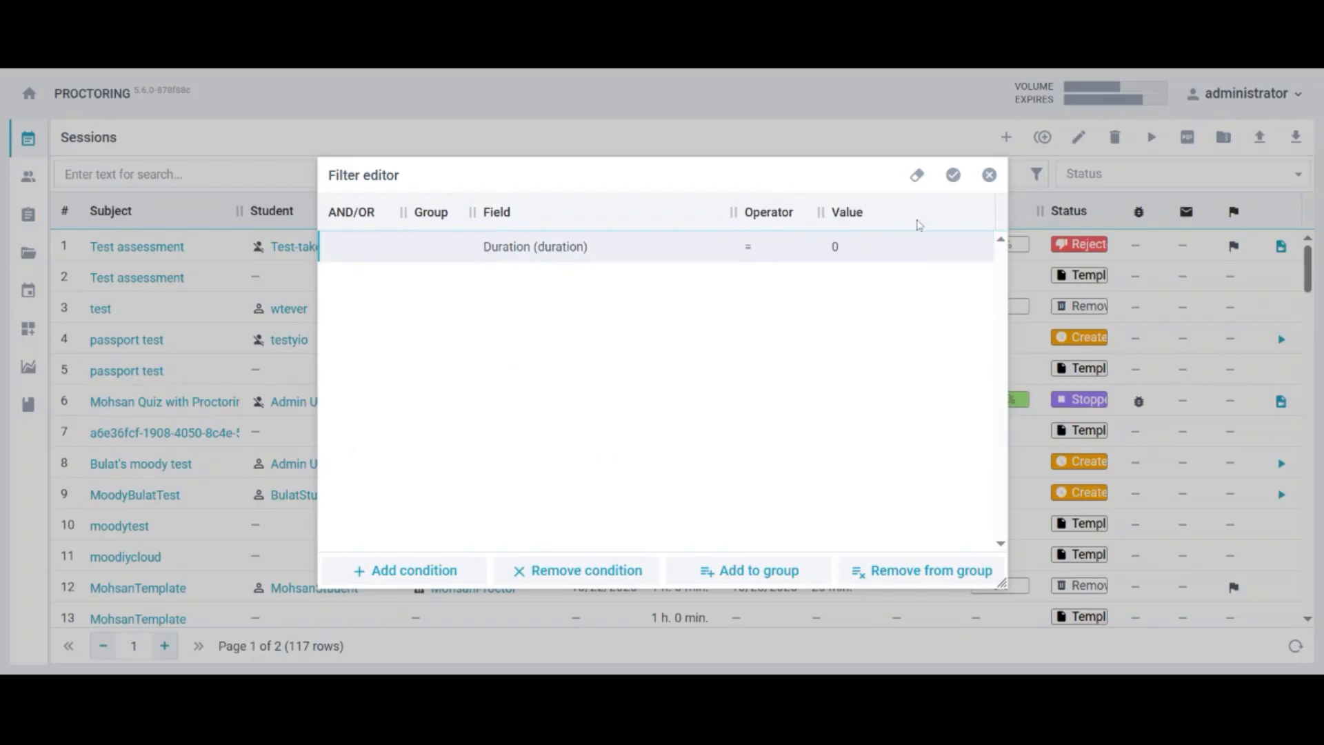
pyautogui.click(954, 176)
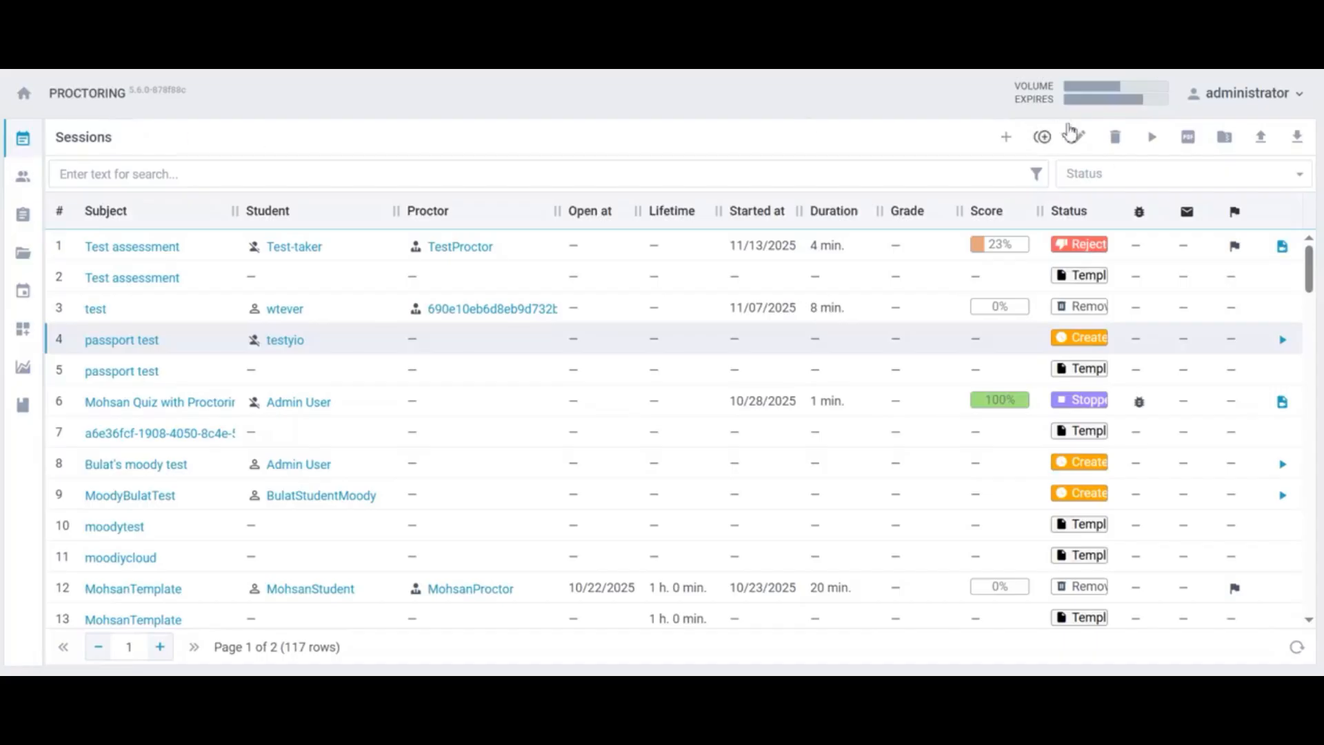
# Review the available session statuses and filter the Sessions list to show only Removed sessions
pyautogui.click(1165, 183)
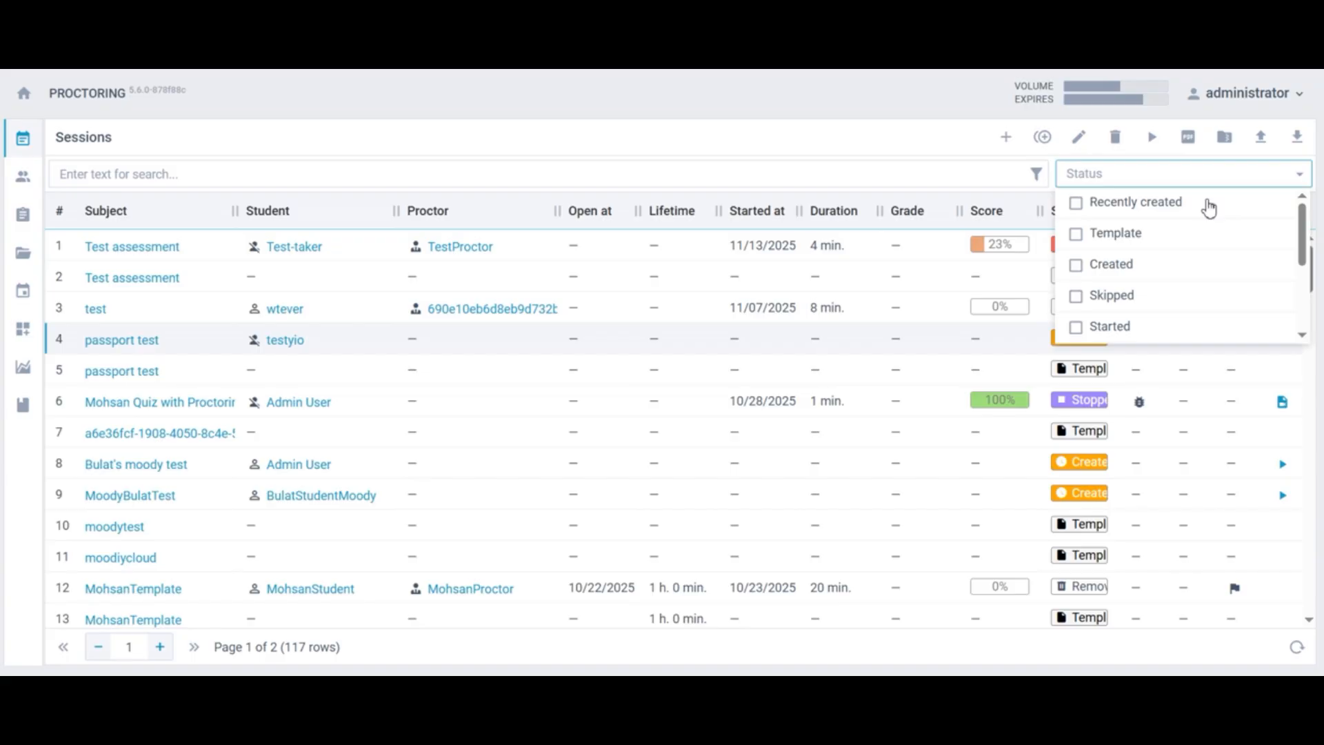
pyautogui.scroll(-2, 1209, 208)
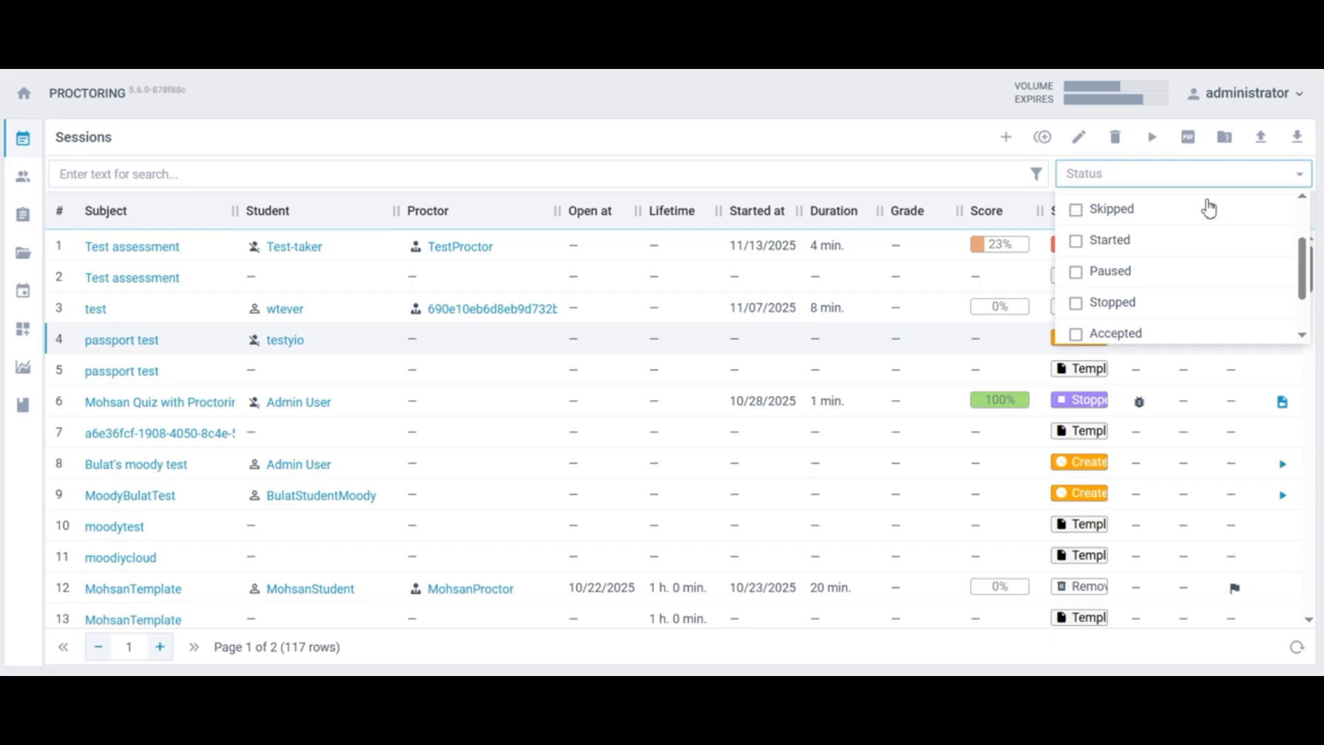
pyautogui.scroll(-1, 1209, 207)
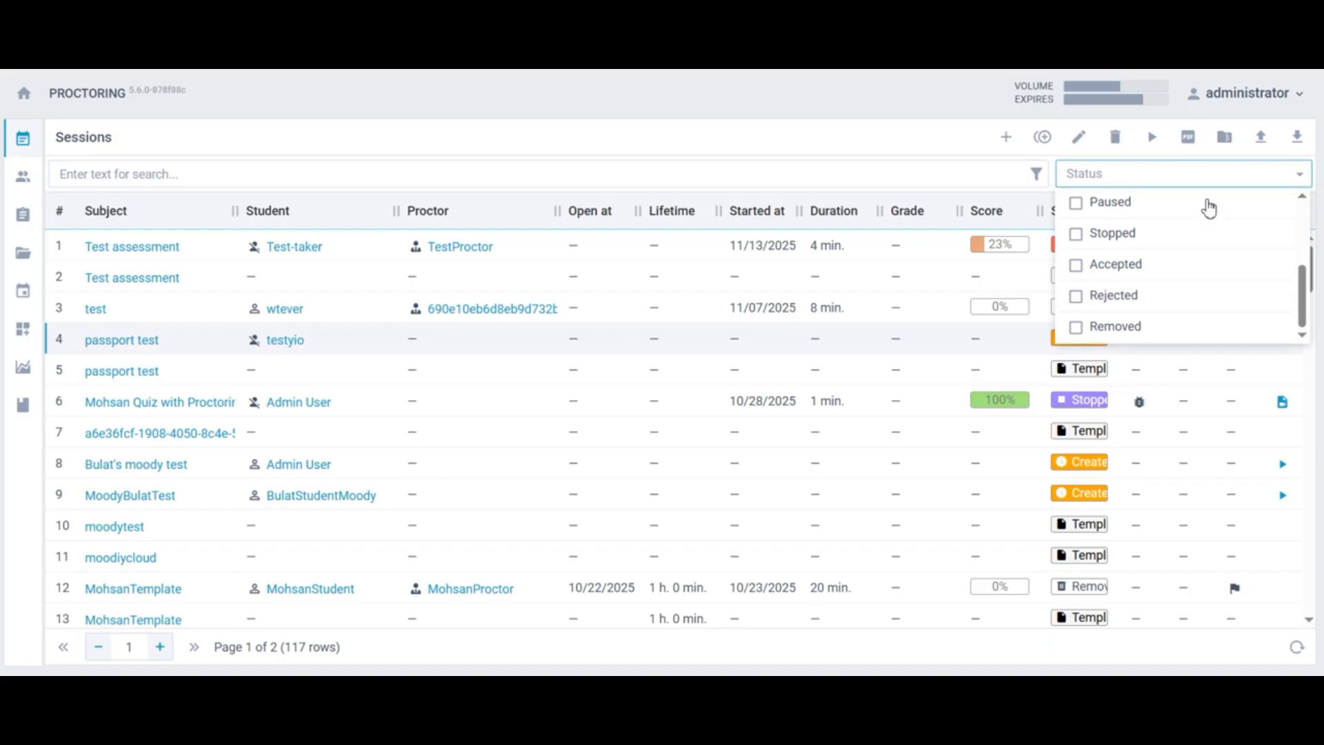
pyautogui.scroll(2, 1227, 245)
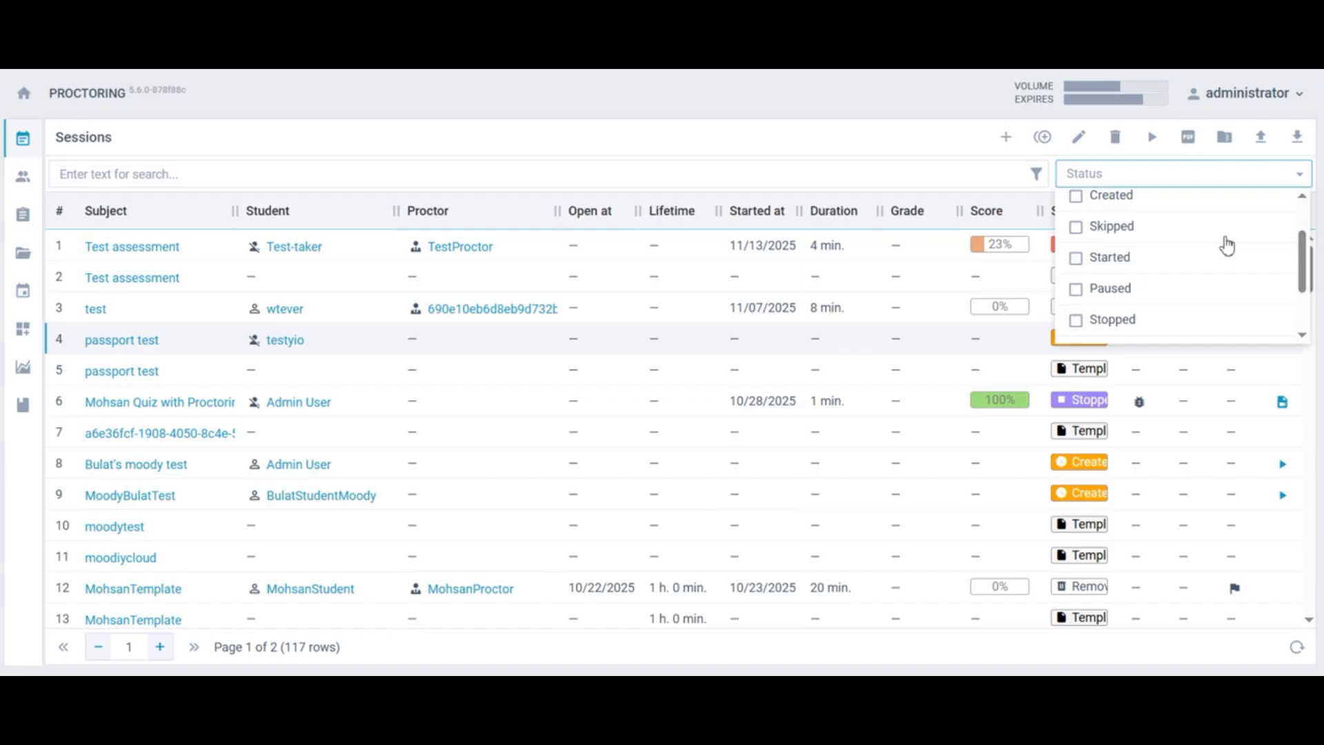
pyautogui.scroll(2, 1226, 245)
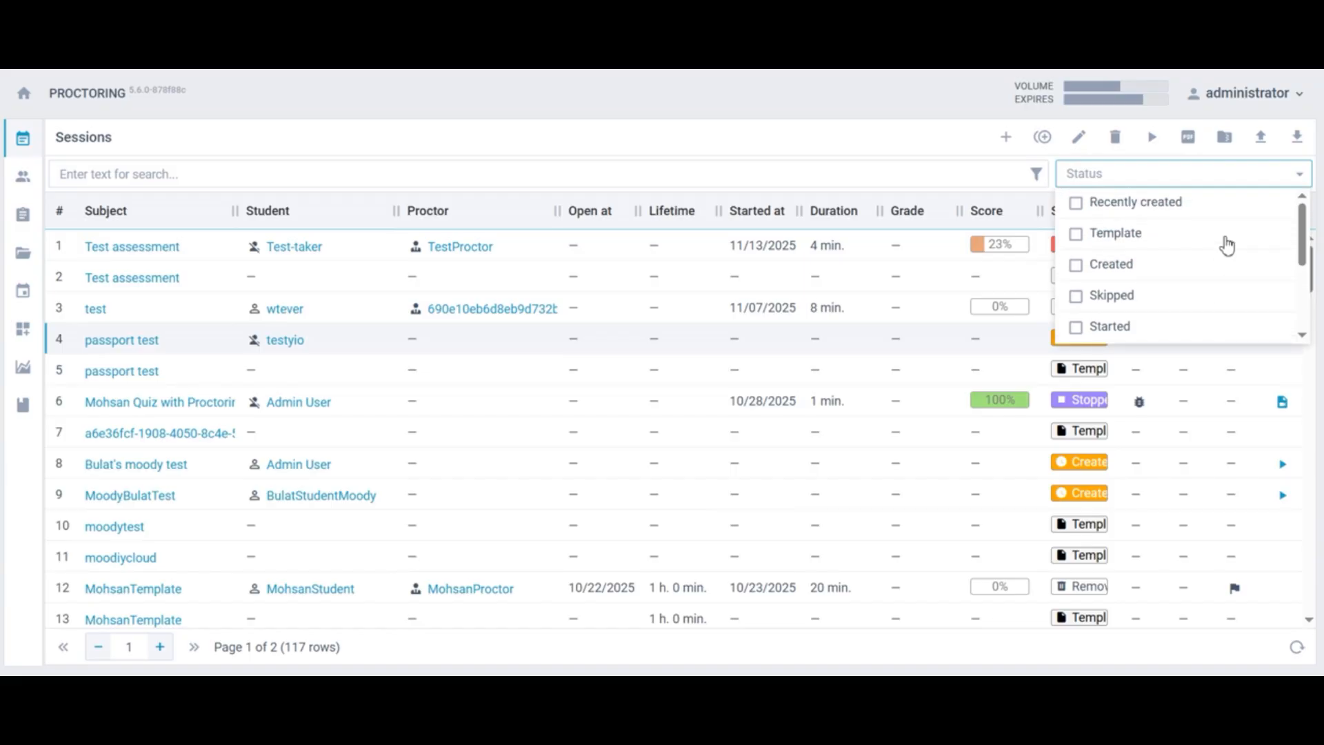
pyautogui.scroll(-2, 1227, 245)
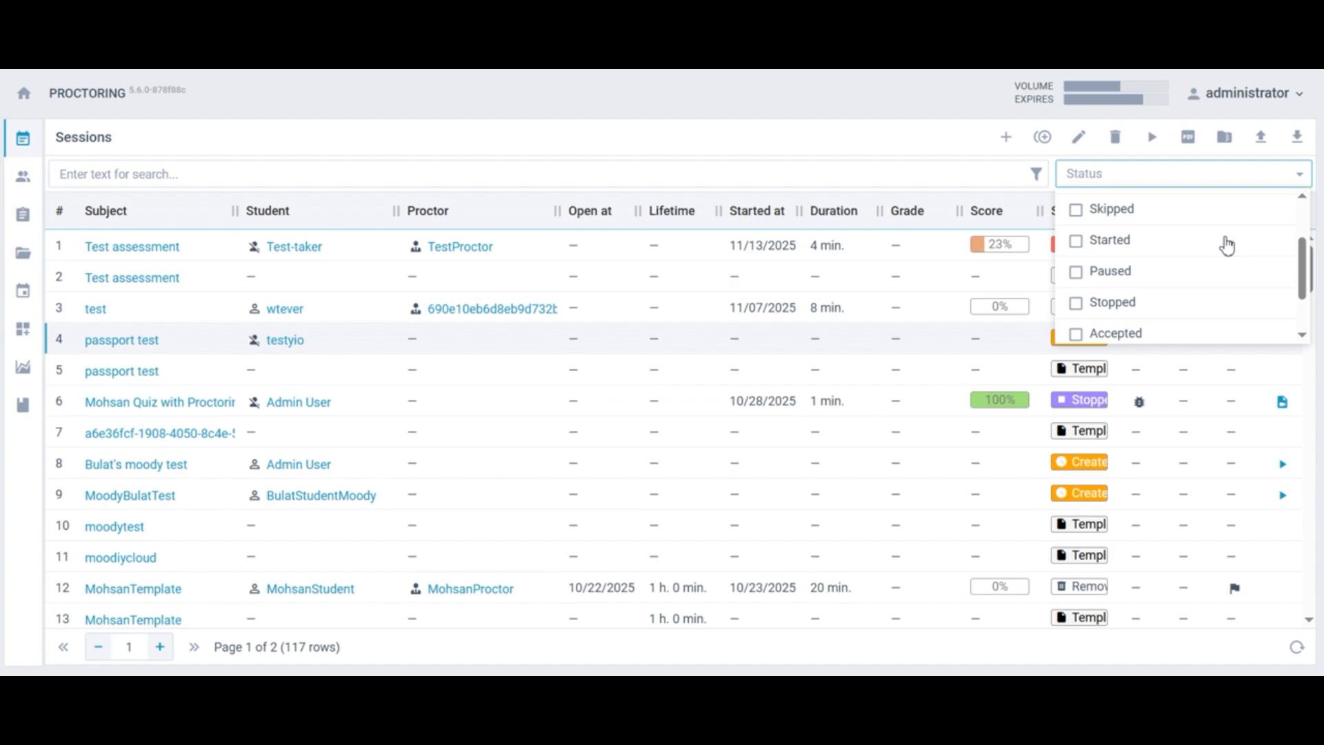
pyautogui.scroll(-1, 1227, 246)
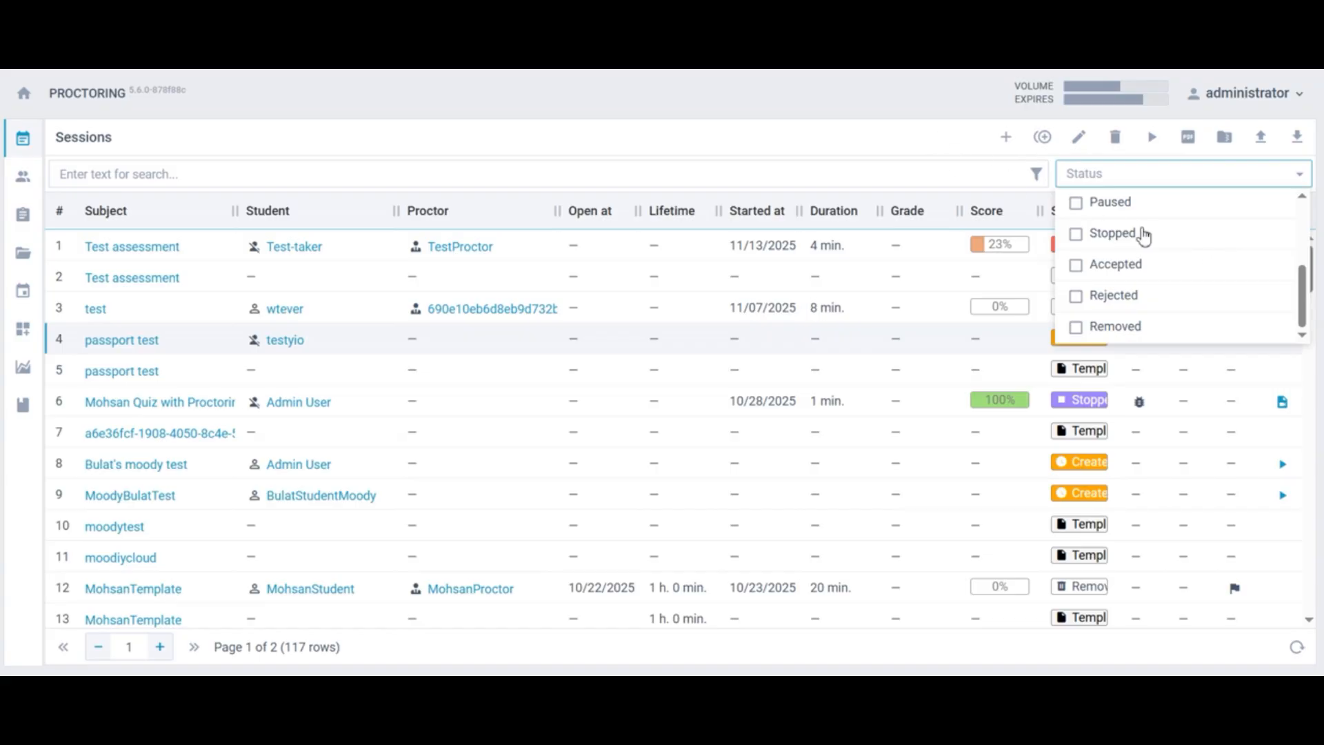
pyautogui.click(1194, 338)
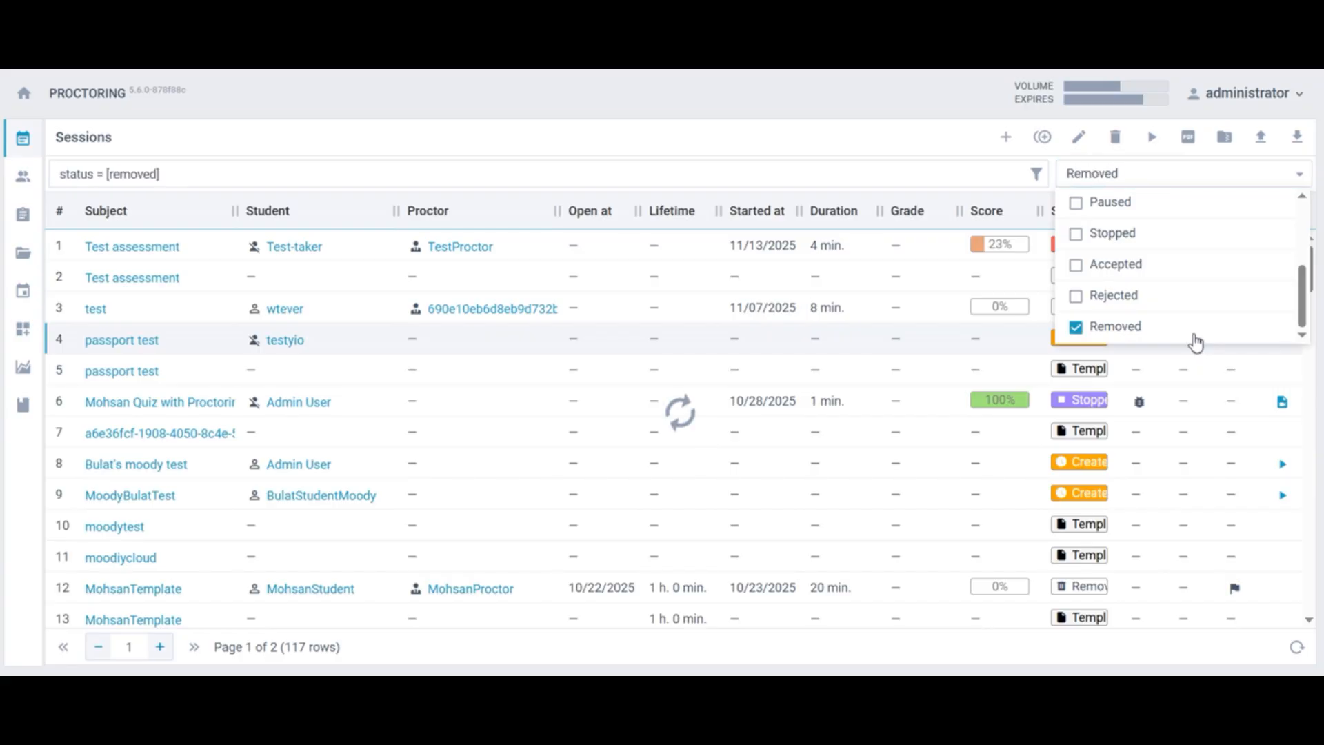
pyautogui.click(1043, 502)
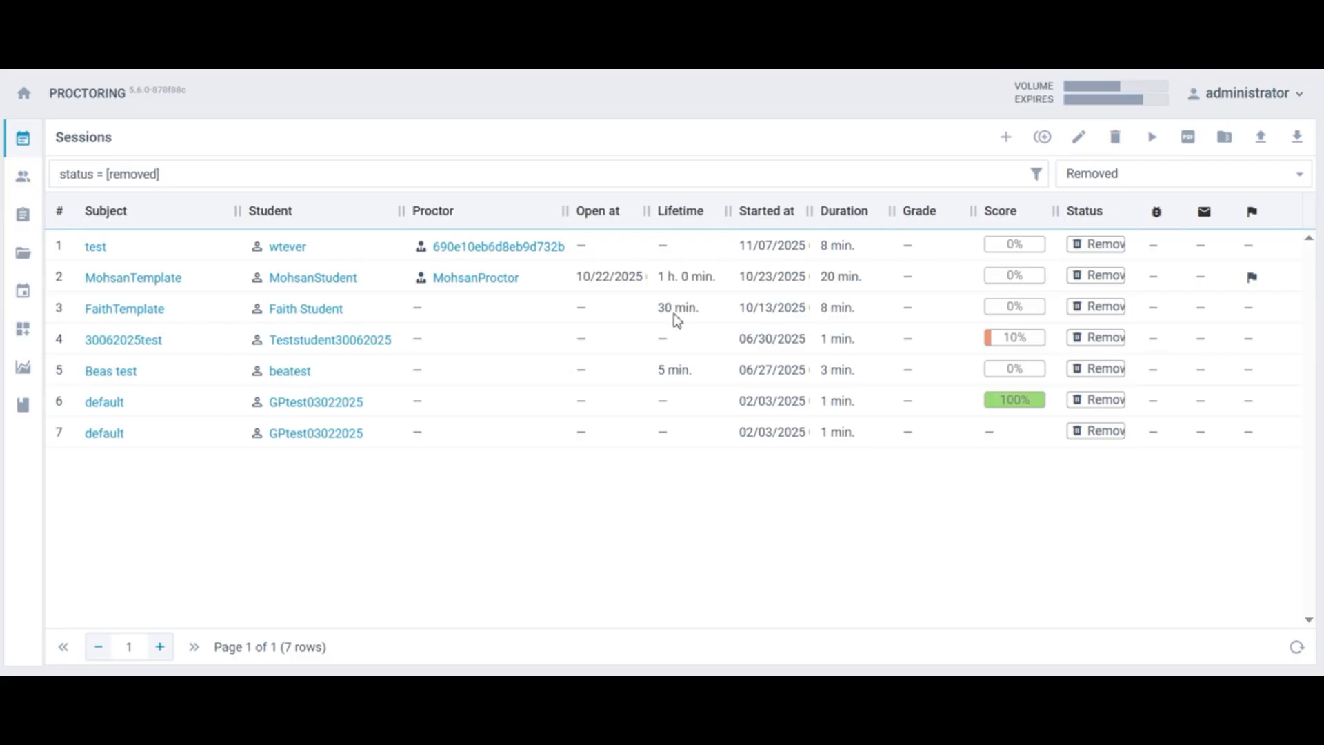
# Examine the removed "test" session's card, including its Addons, Metrics, Members, Journal and Parameters, and close it
pyautogui.doubleClick(101, 251)
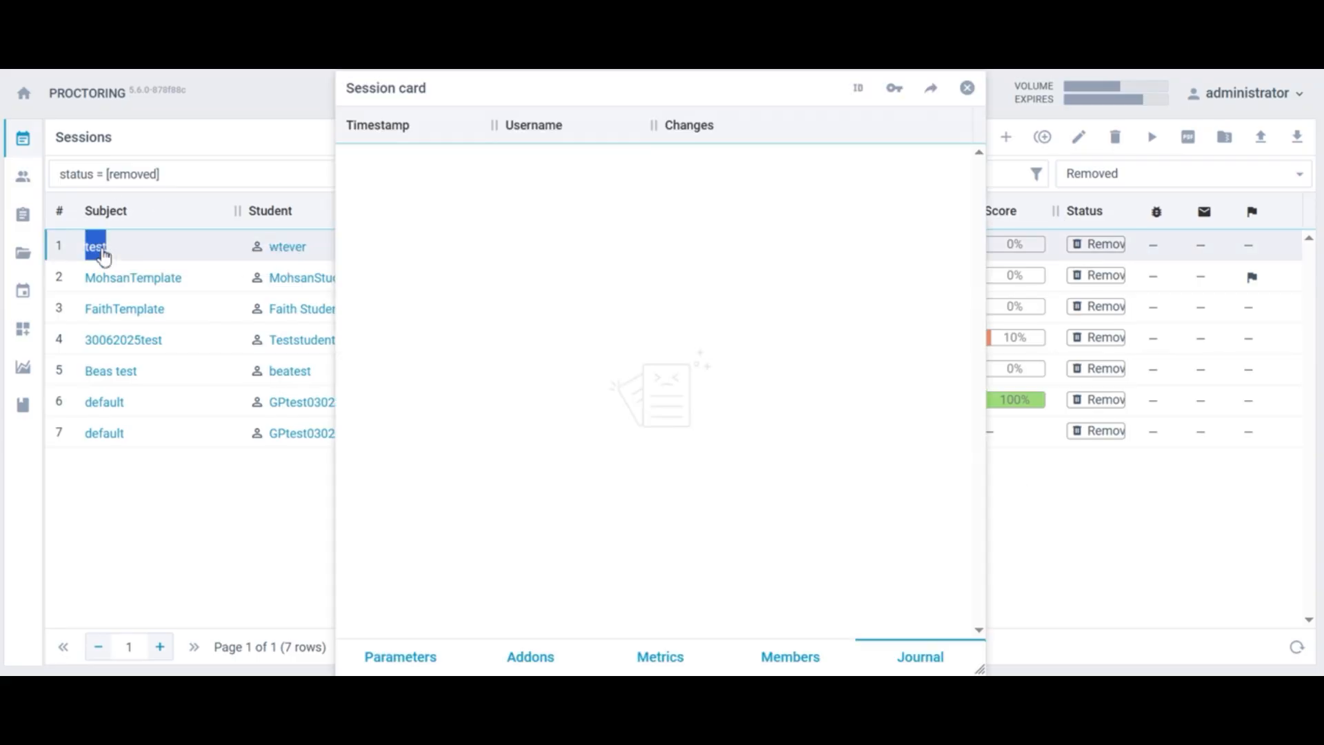
pyautogui.click(535, 664)
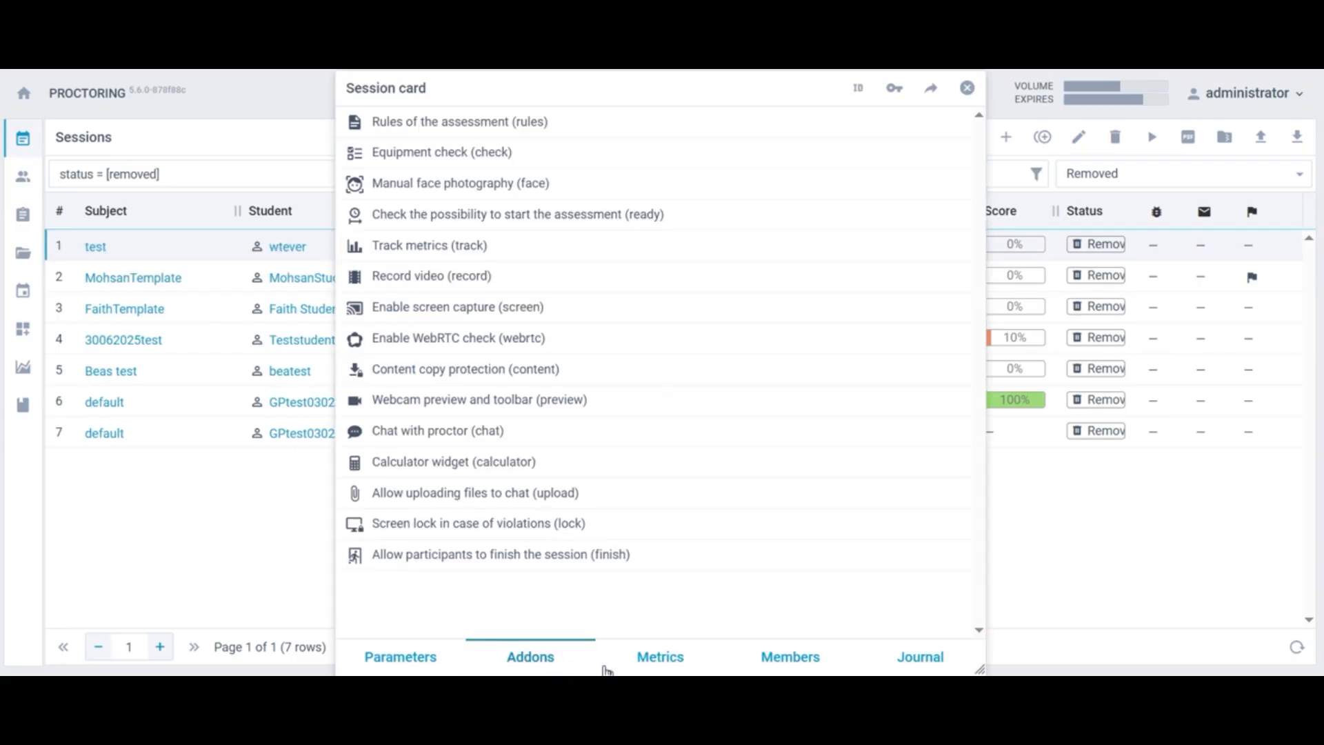
pyautogui.click(648, 666)
pyautogui.click(775, 666)
pyautogui.click(932, 658)
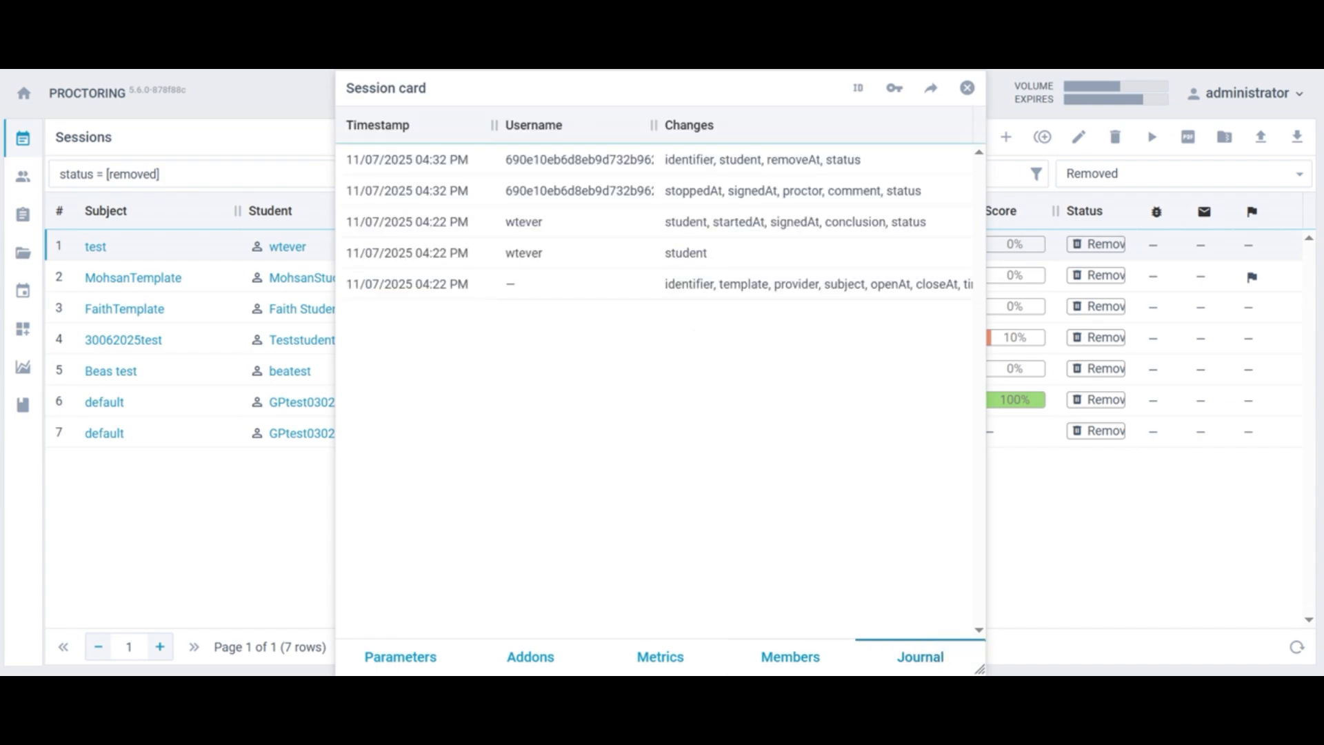
pyautogui.click(428, 665)
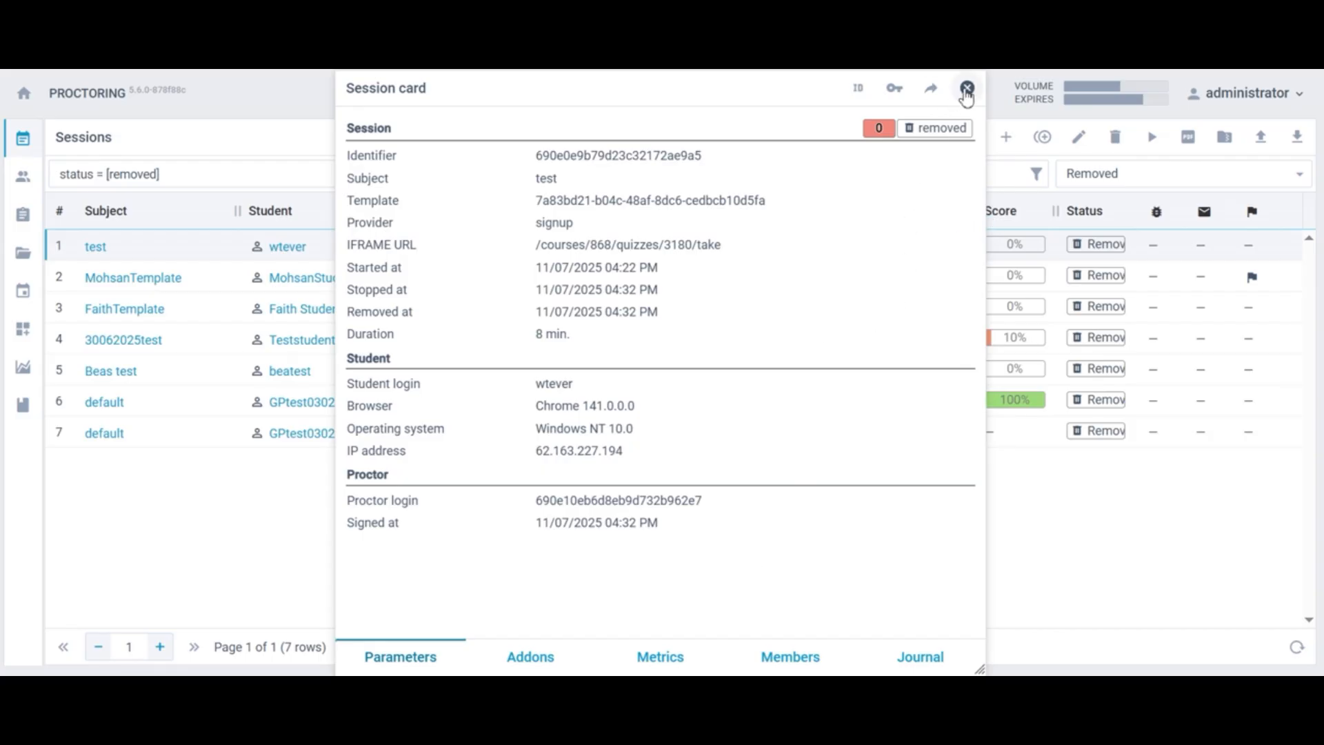
pyautogui.click(967, 89)
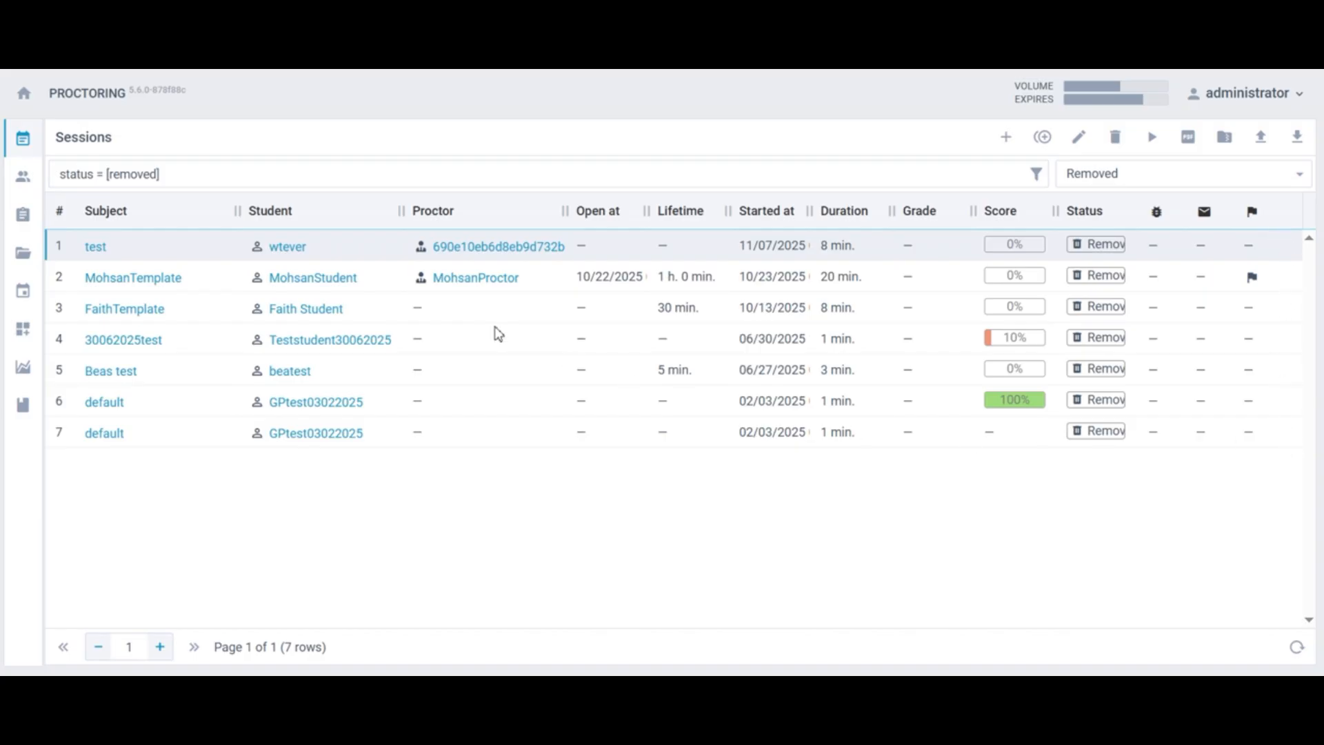
# Reset the Sessions list and open the rejected "Test assessment" recording, viewing its remark editor and rating dialog without making changes
pyautogui.click(16, 107)
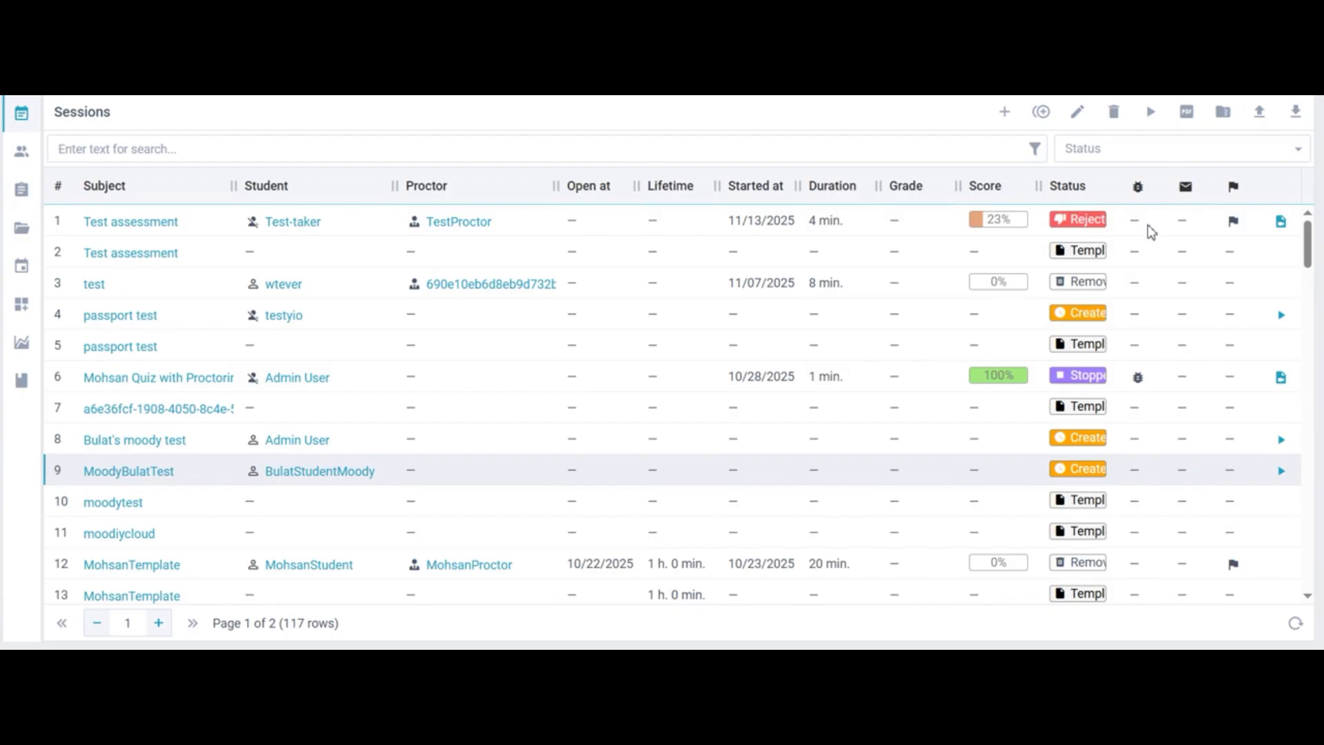
pyautogui.click(1281, 222)
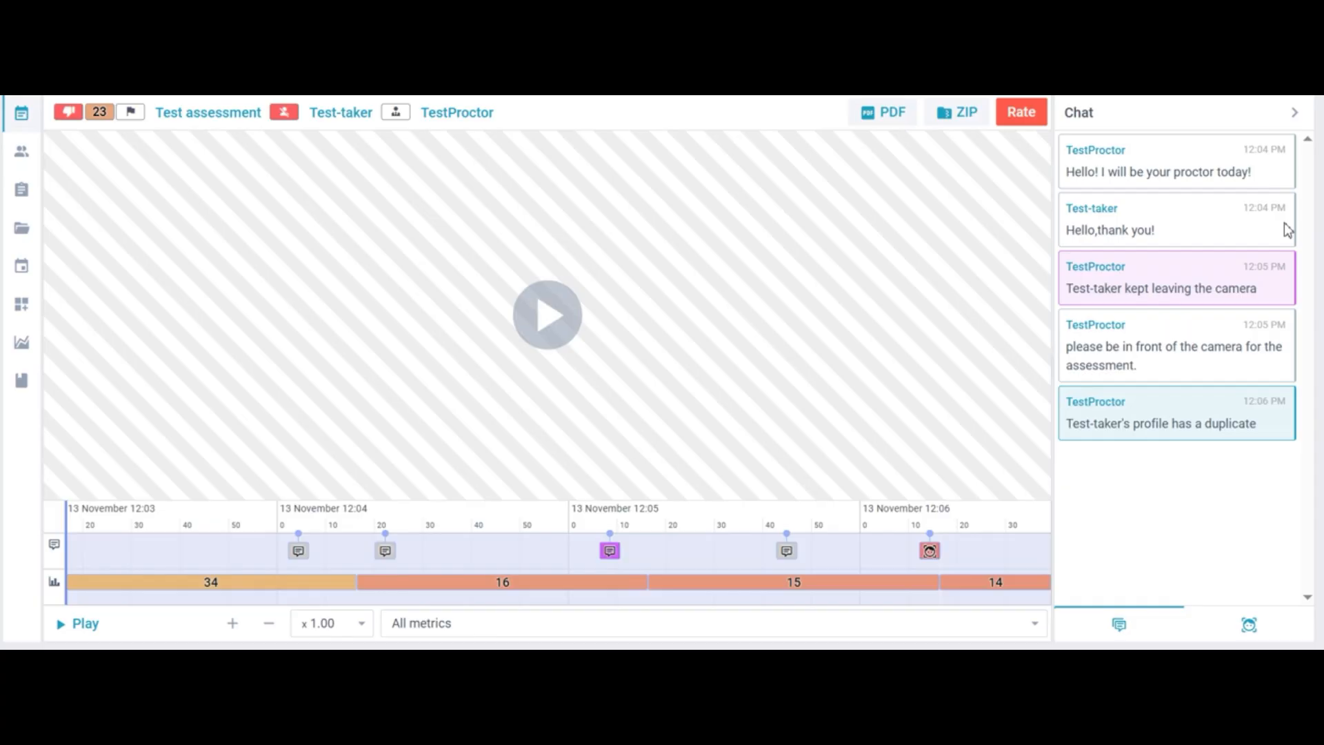
pyautogui.click(518, 544)
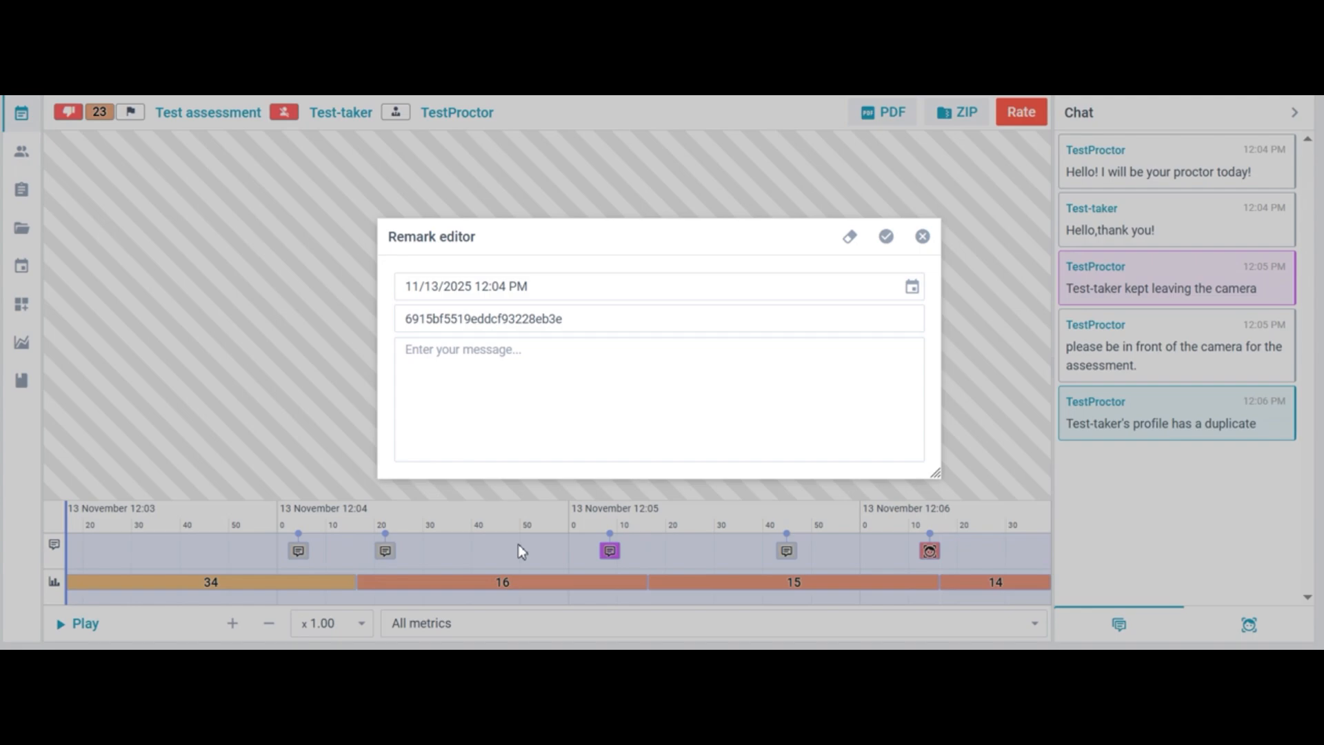
pyautogui.click(922, 236)
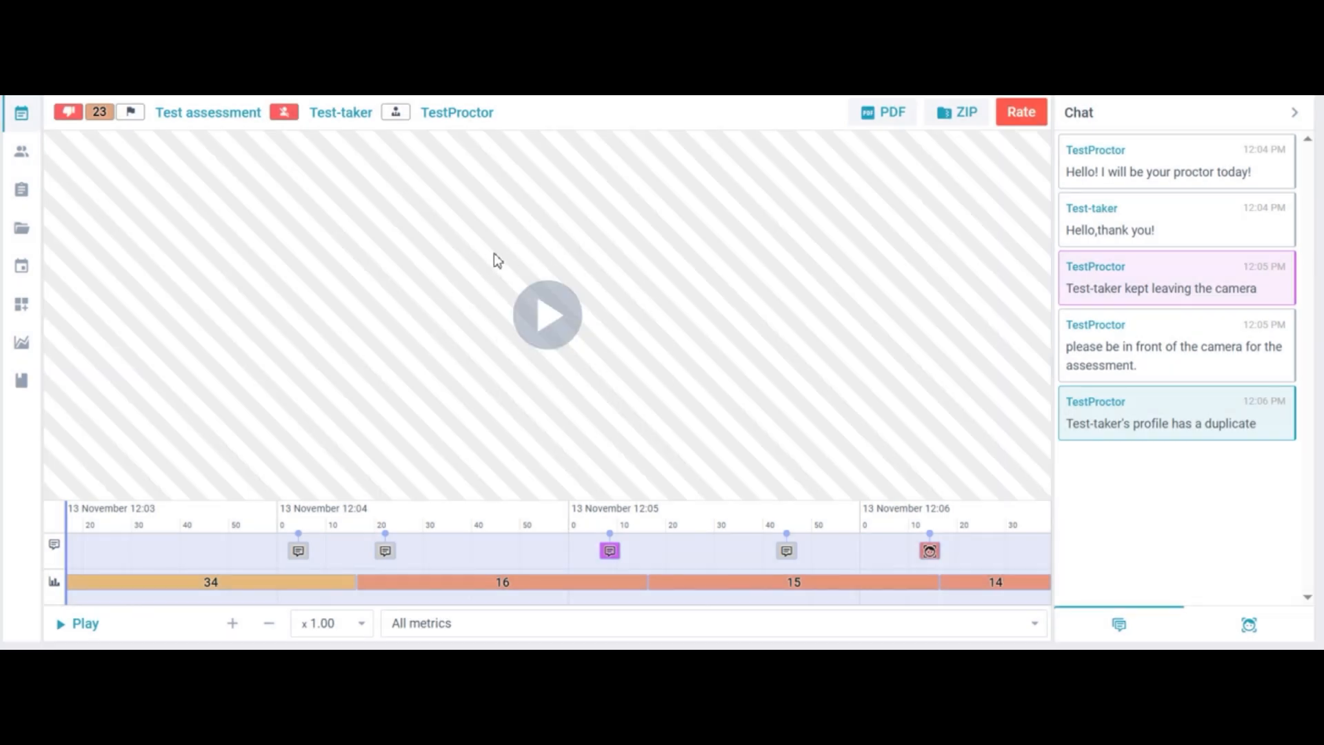
pyautogui.click(1008, 115)
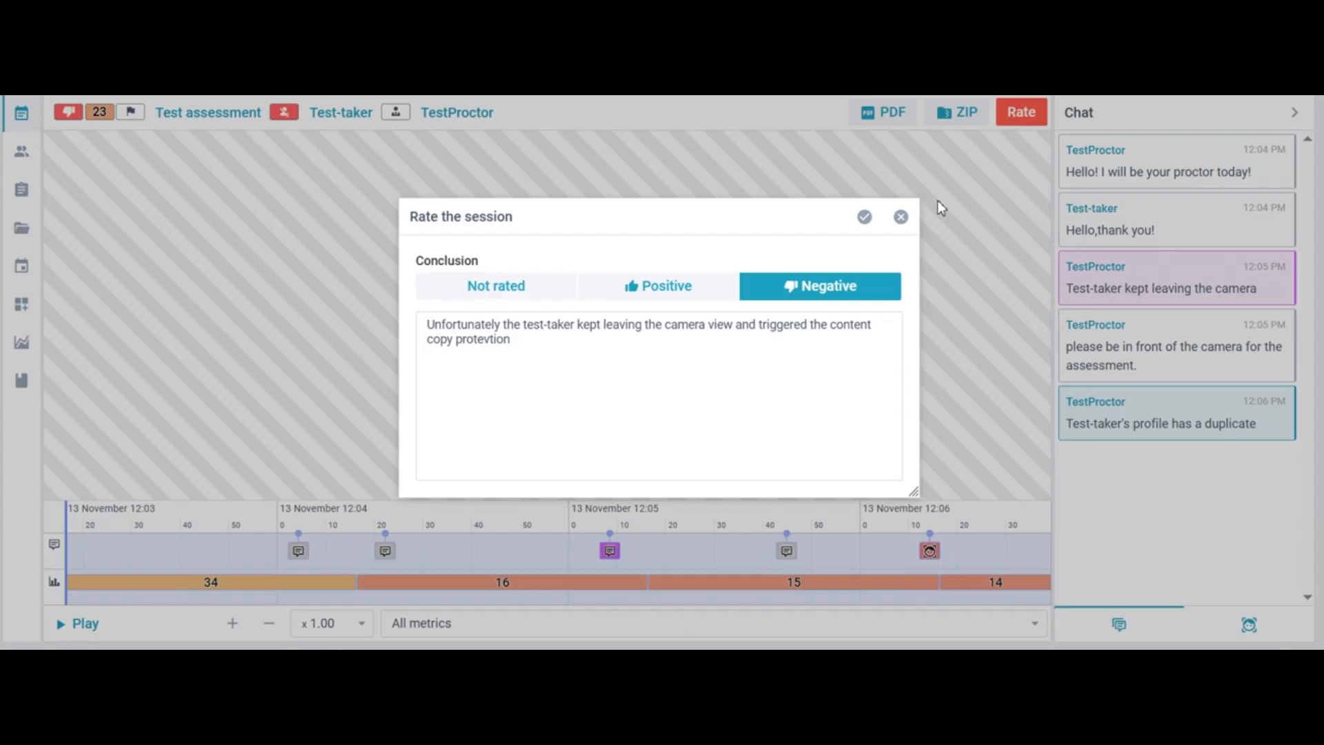
pyautogui.click(900, 218)
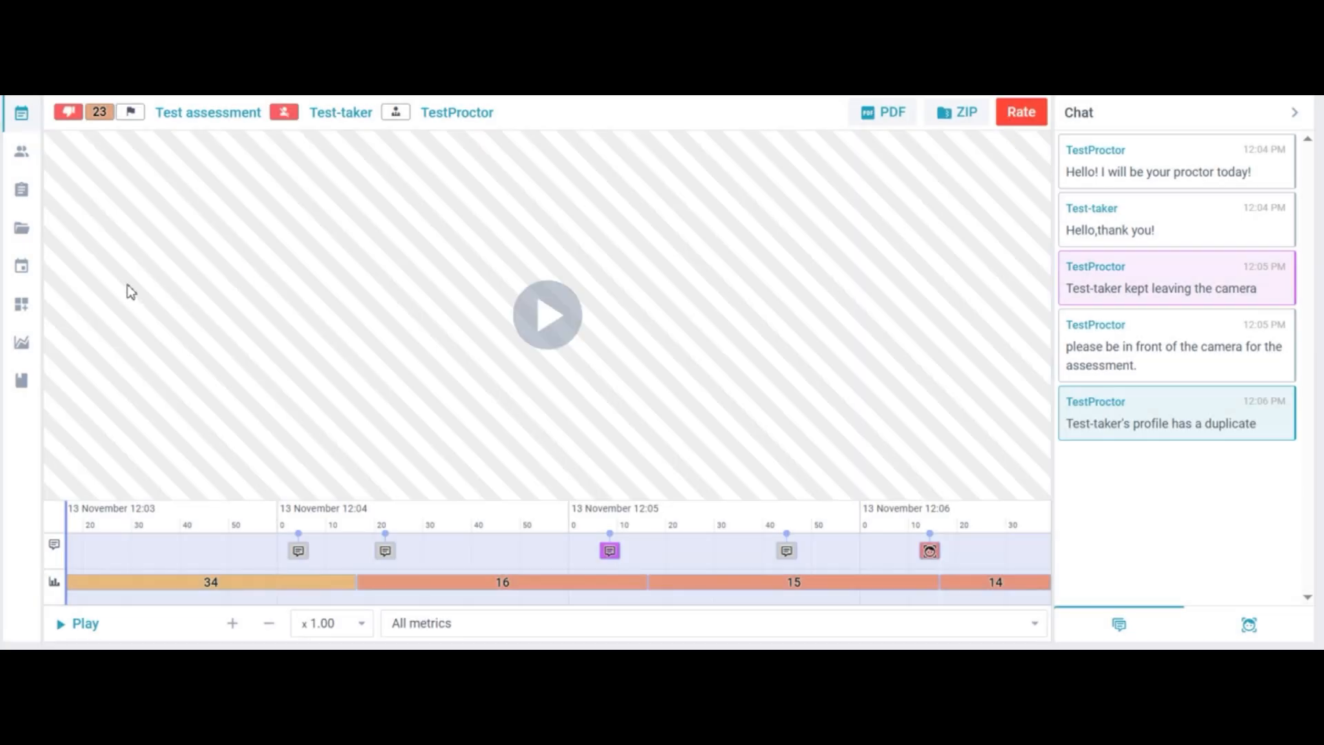
# In Supervision, view the past session from 28 Oct 14:57, plus the active "passport test" session and the paused one from 27 Jun
pyautogui.click(25, 305)
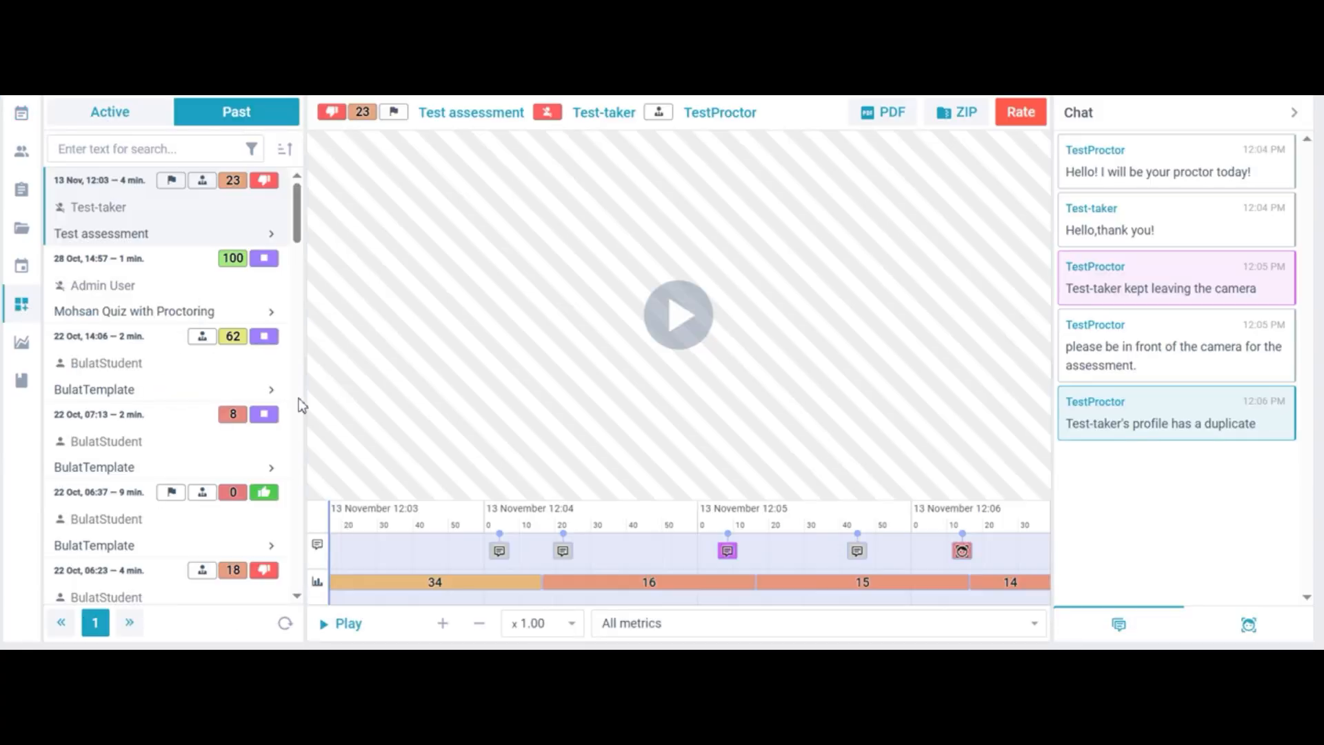
pyautogui.click(181, 293)
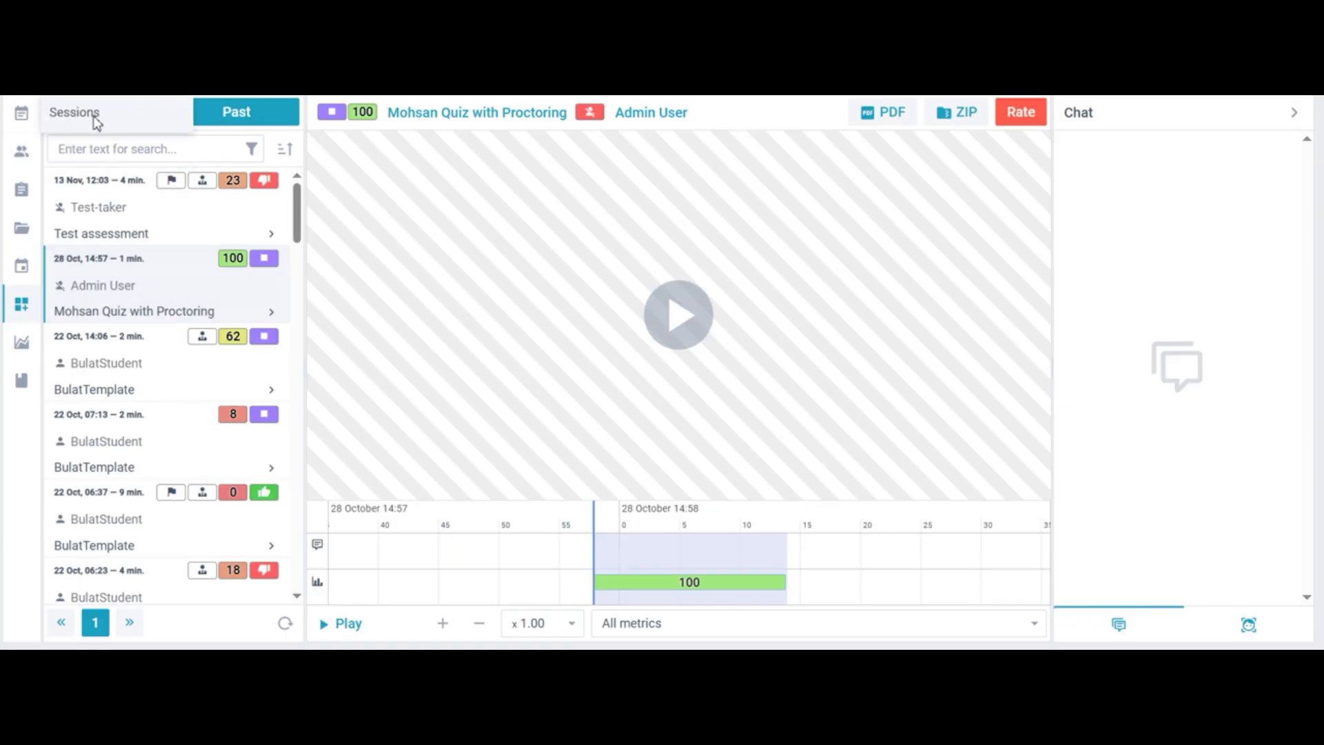
pyautogui.click(138, 124)
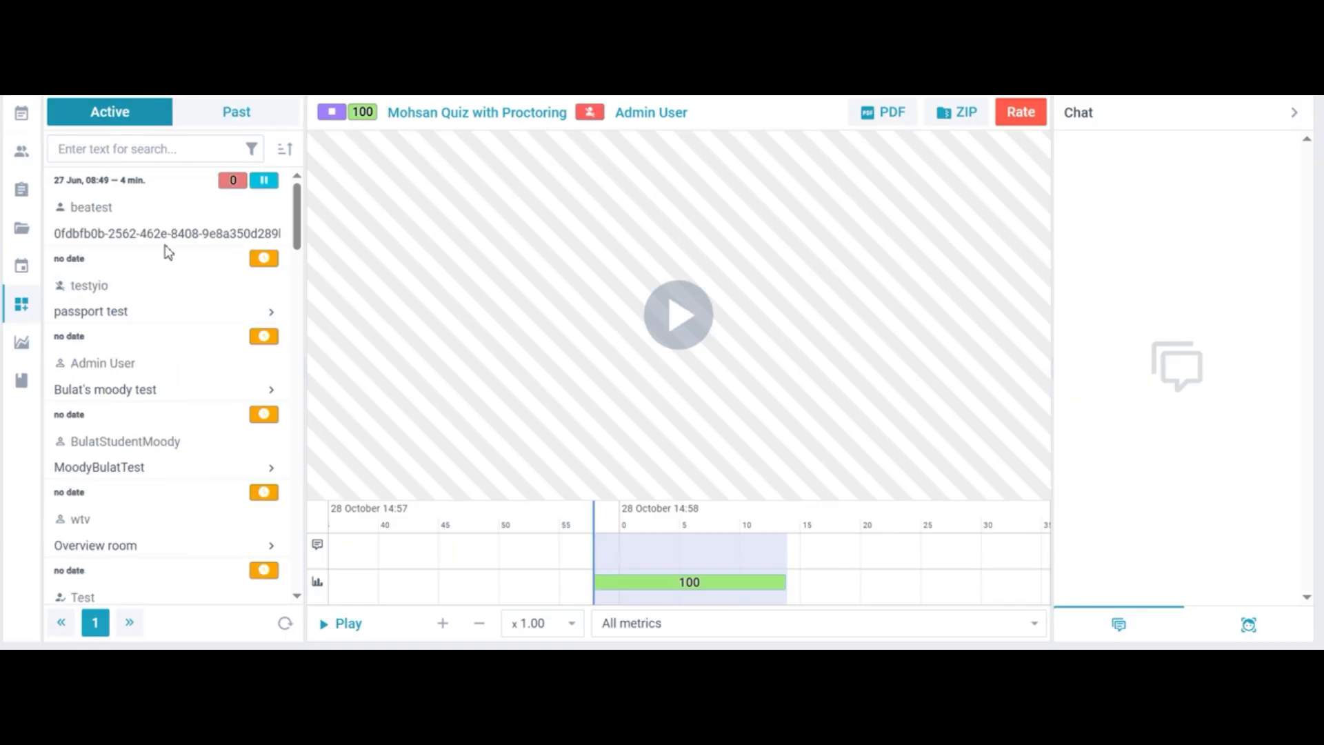
pyautogui.click(186, 287)
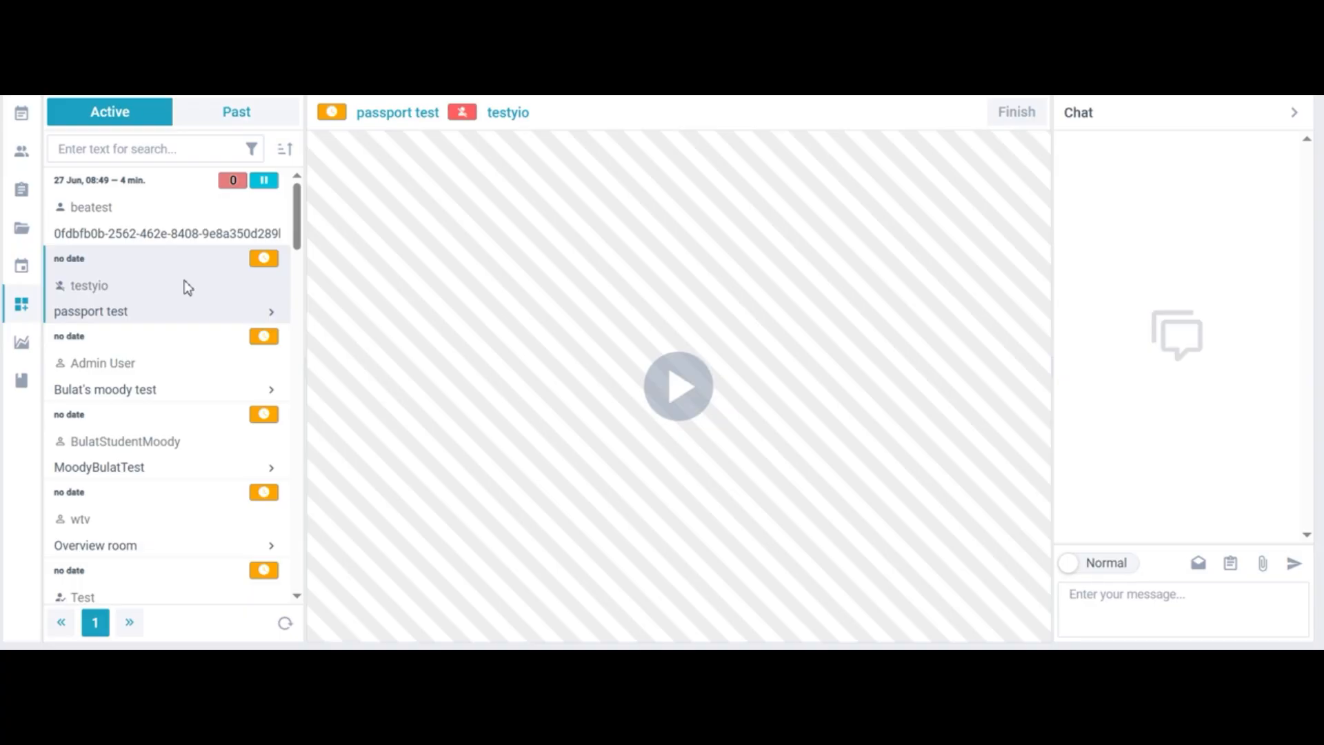
pyautogui.click(174, 219)
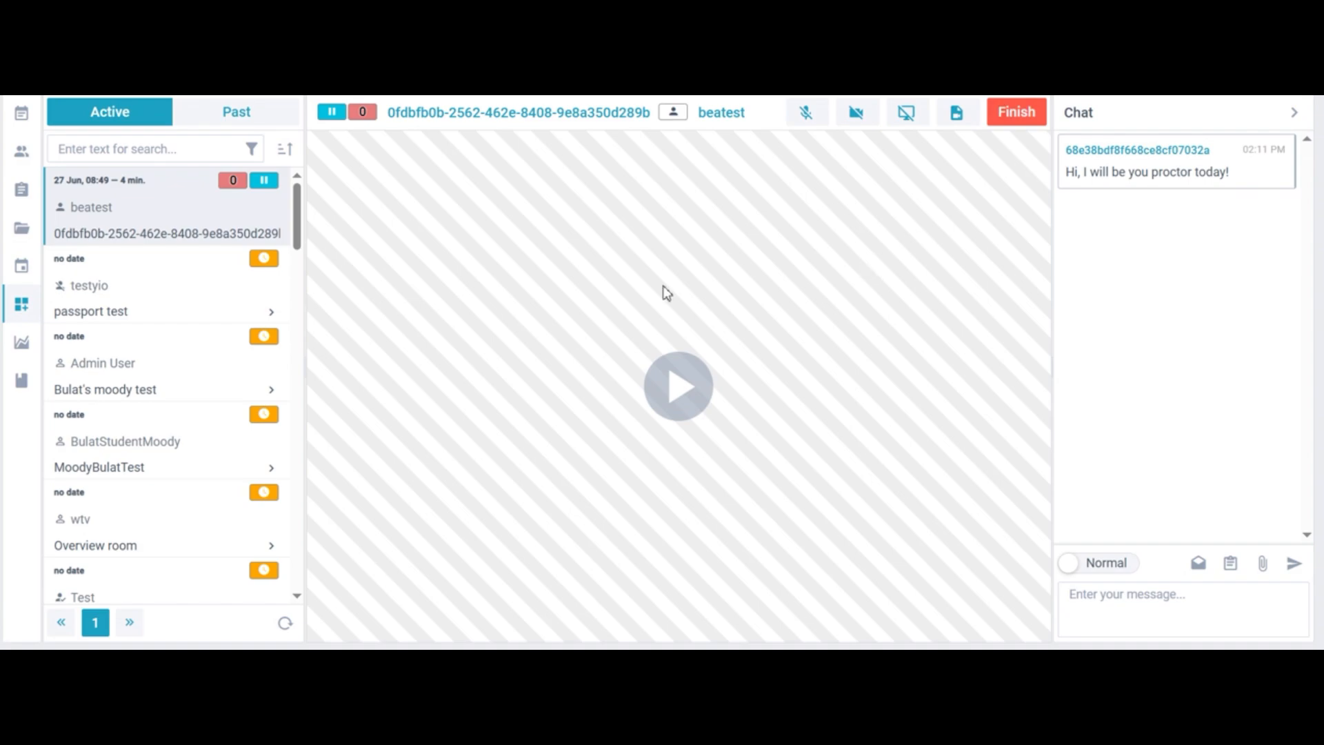
# Return to the past sessions and review the 22 Oct 06:37 "BulatTemplate" session, viewing its remark editor and rating dialog without making changes
pyautogui.click(259, 126)
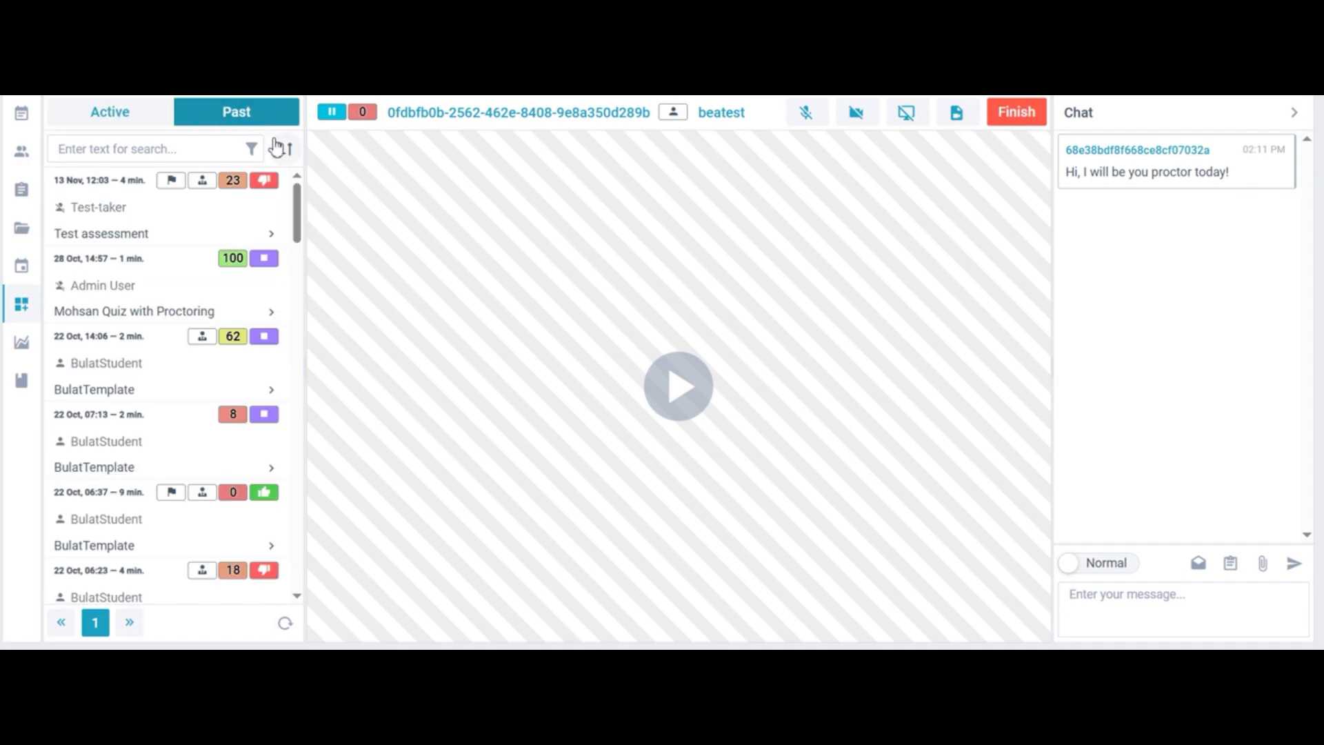
pyautogui.click(202, 295)
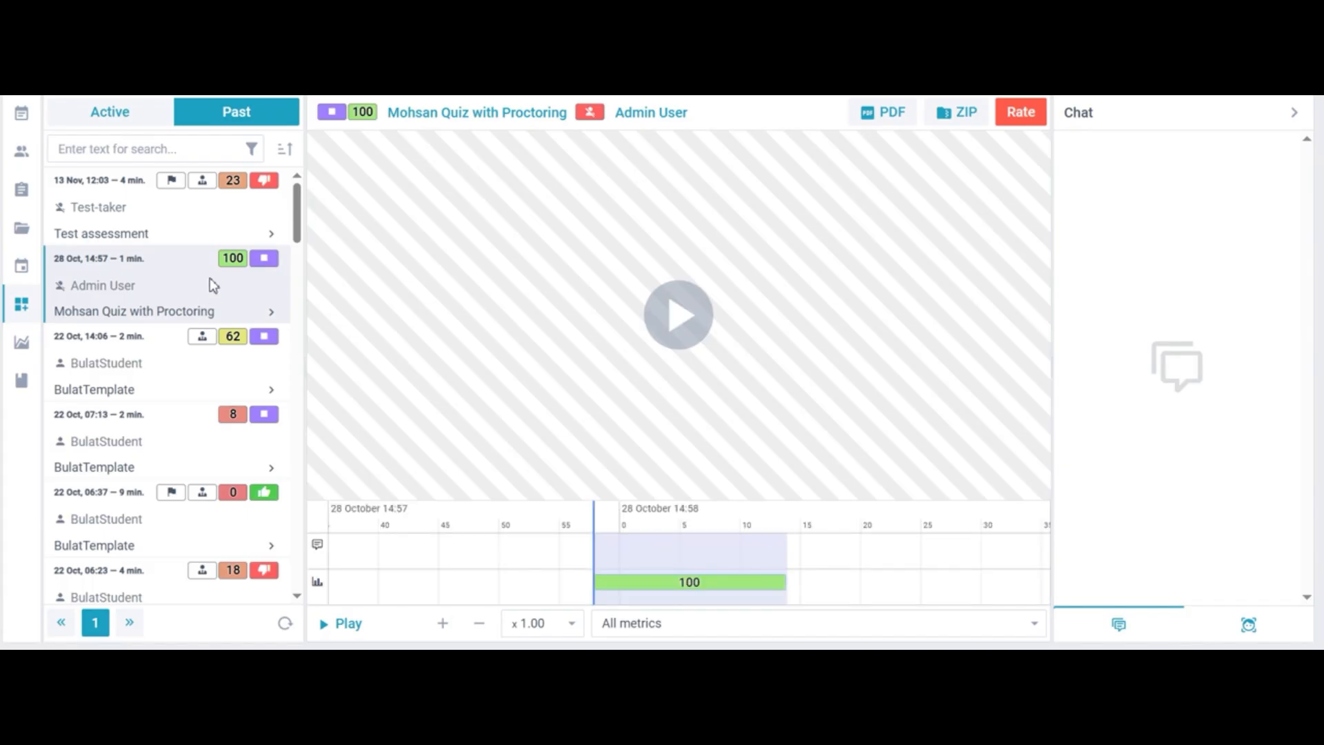
pyautogui.click(196, 530)
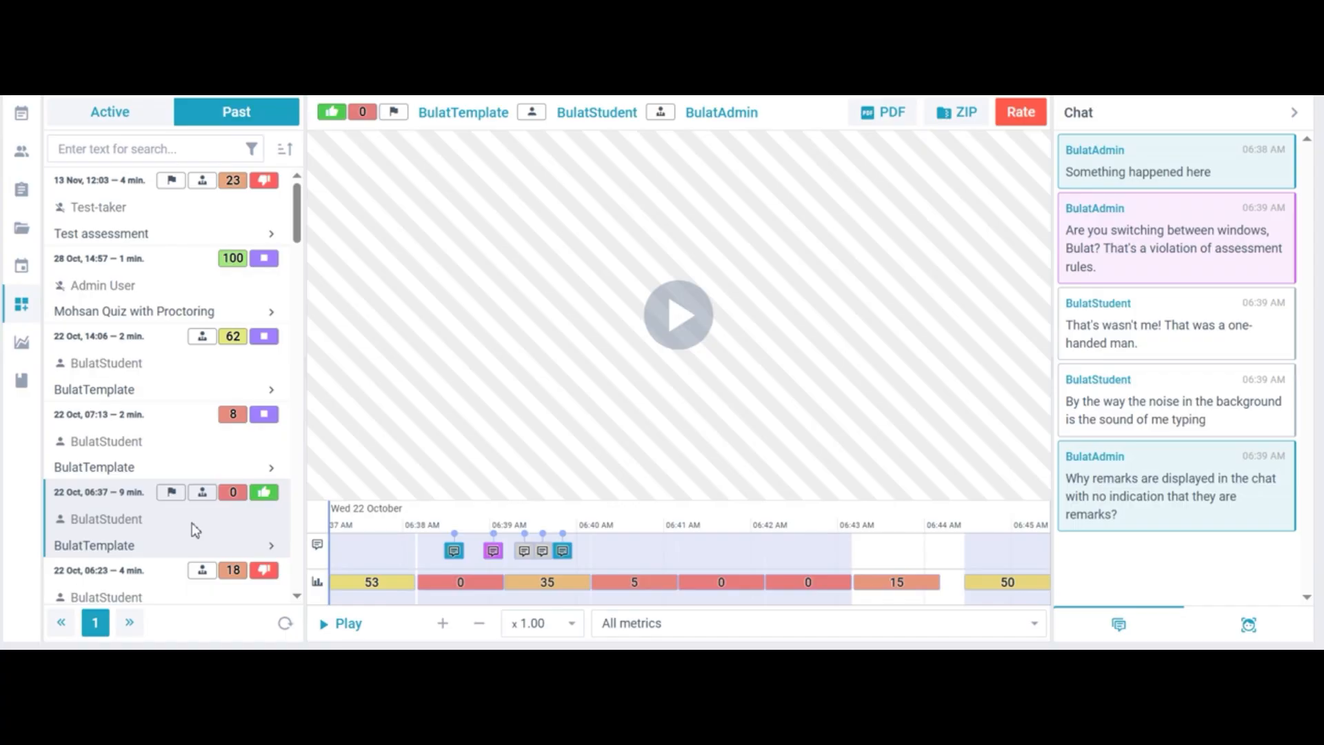
pyautogui.click(656, 560)
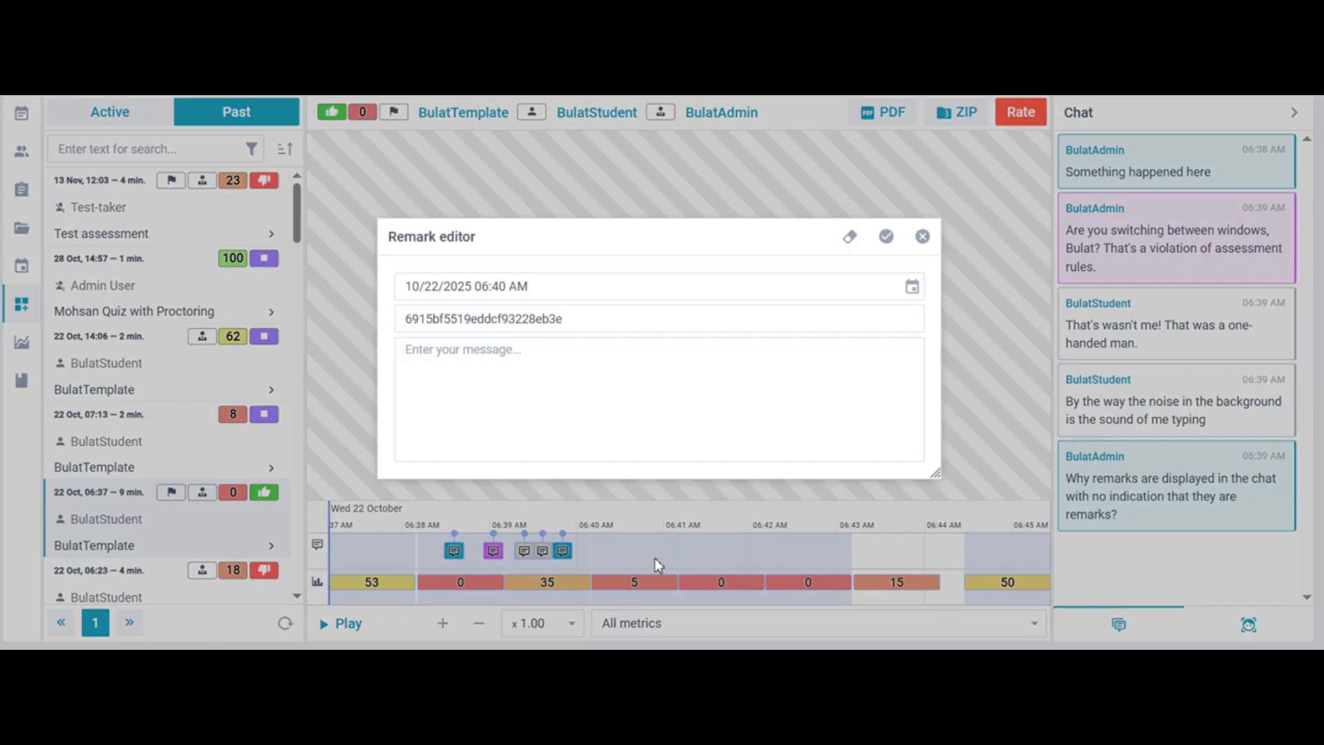
pyautogui.click(923, 236)
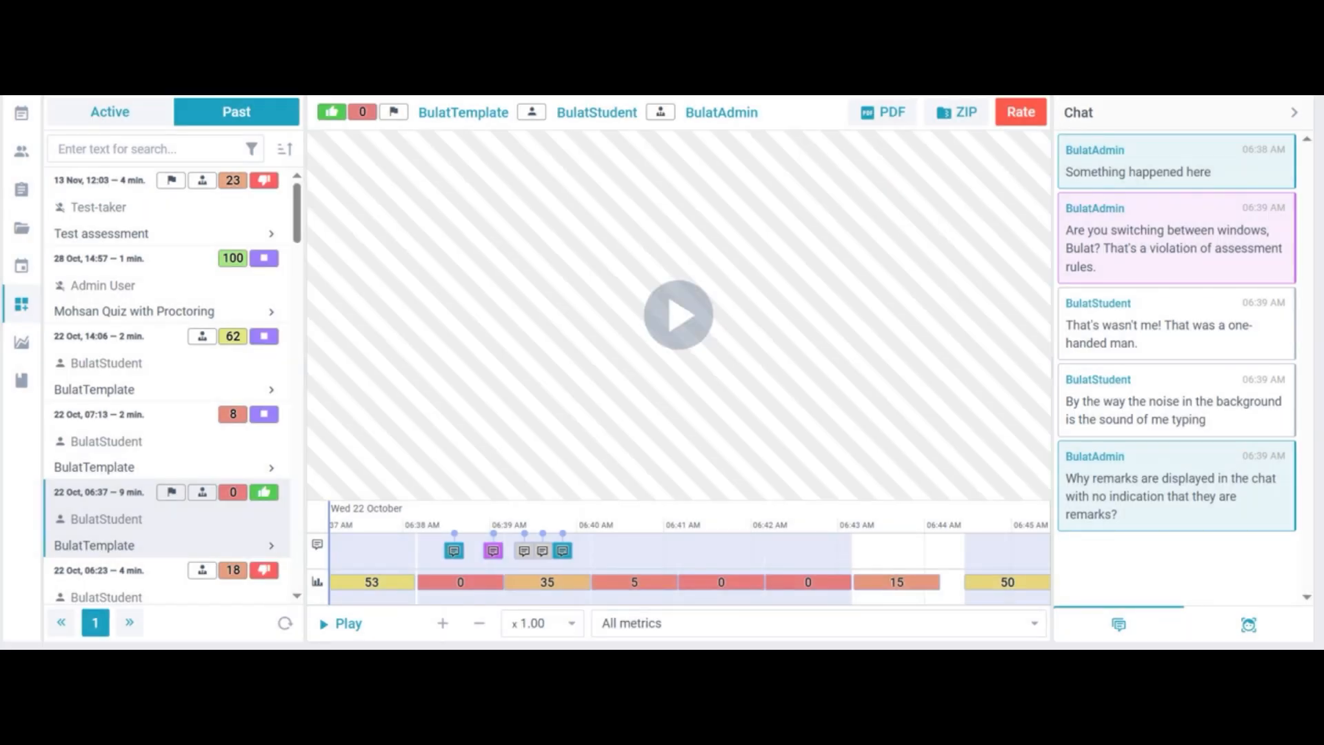
pyautogui.click(1037, 114)
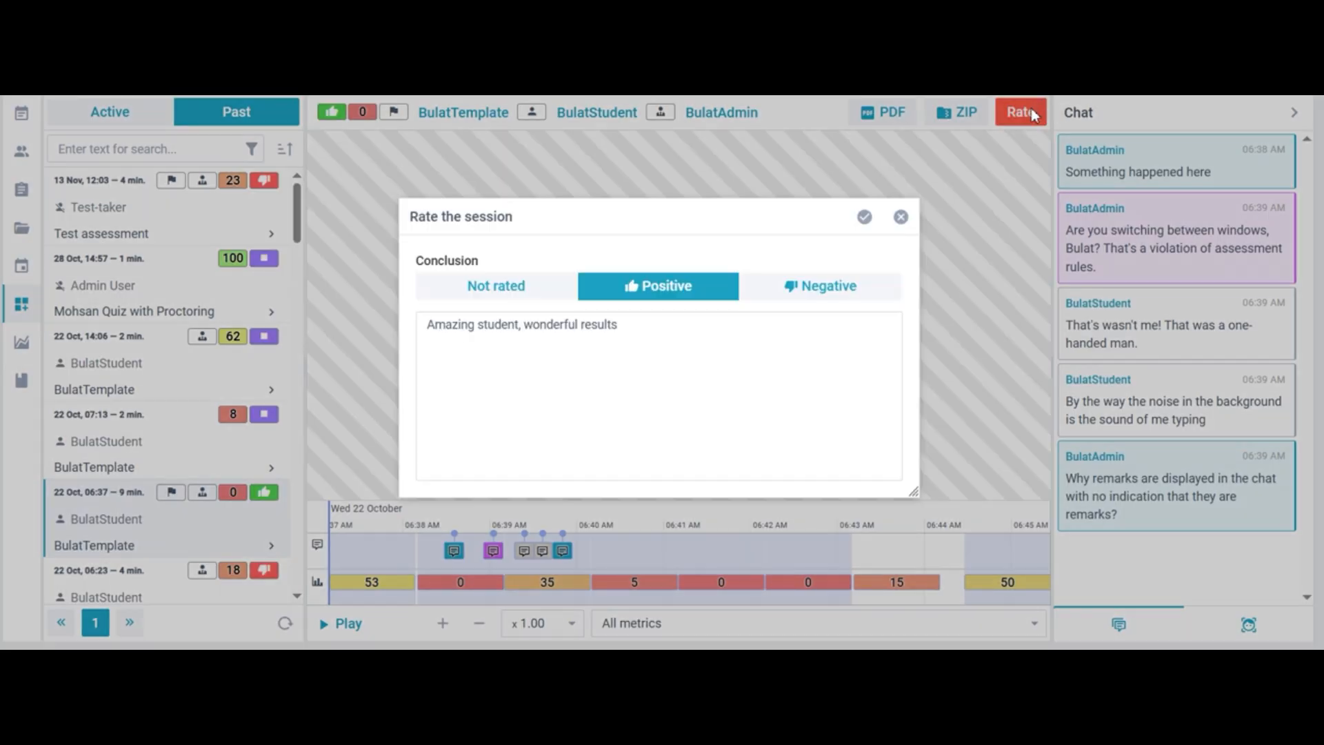
pyautogui.click(900, 218)
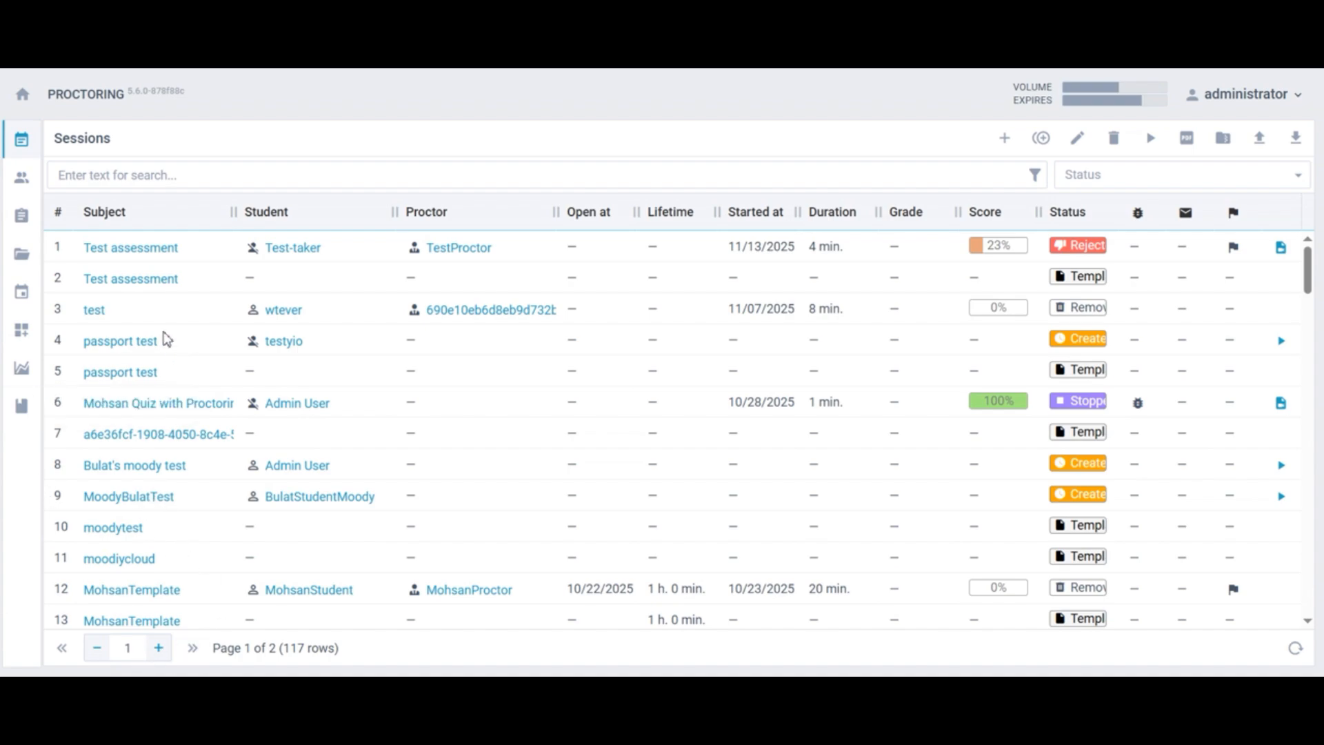
# Open the session card of the "Test assessment" template from the Sessions list and examine all of its Parameters
pyautogui.doubleClick(147, 284)
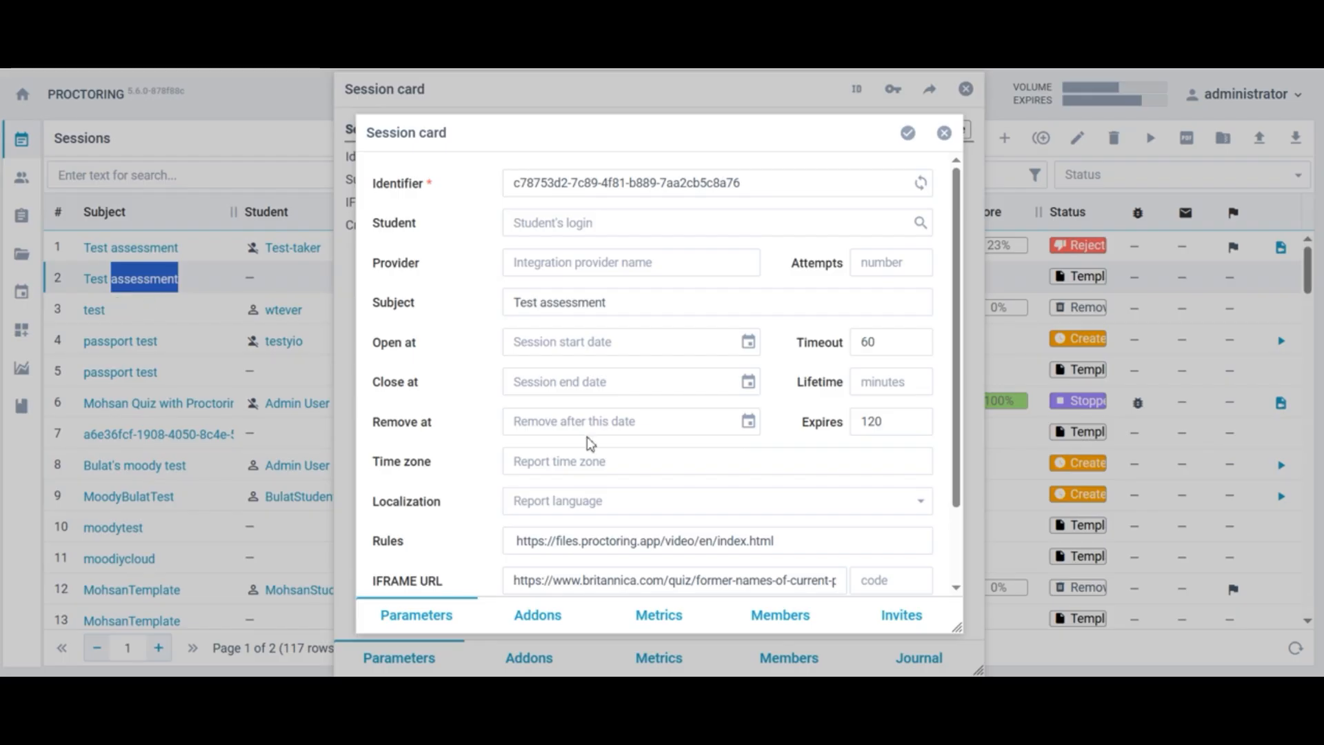
pyautogui.scroll(-2, 591, 444)
pyautogui.scroll(2, 591, 443)
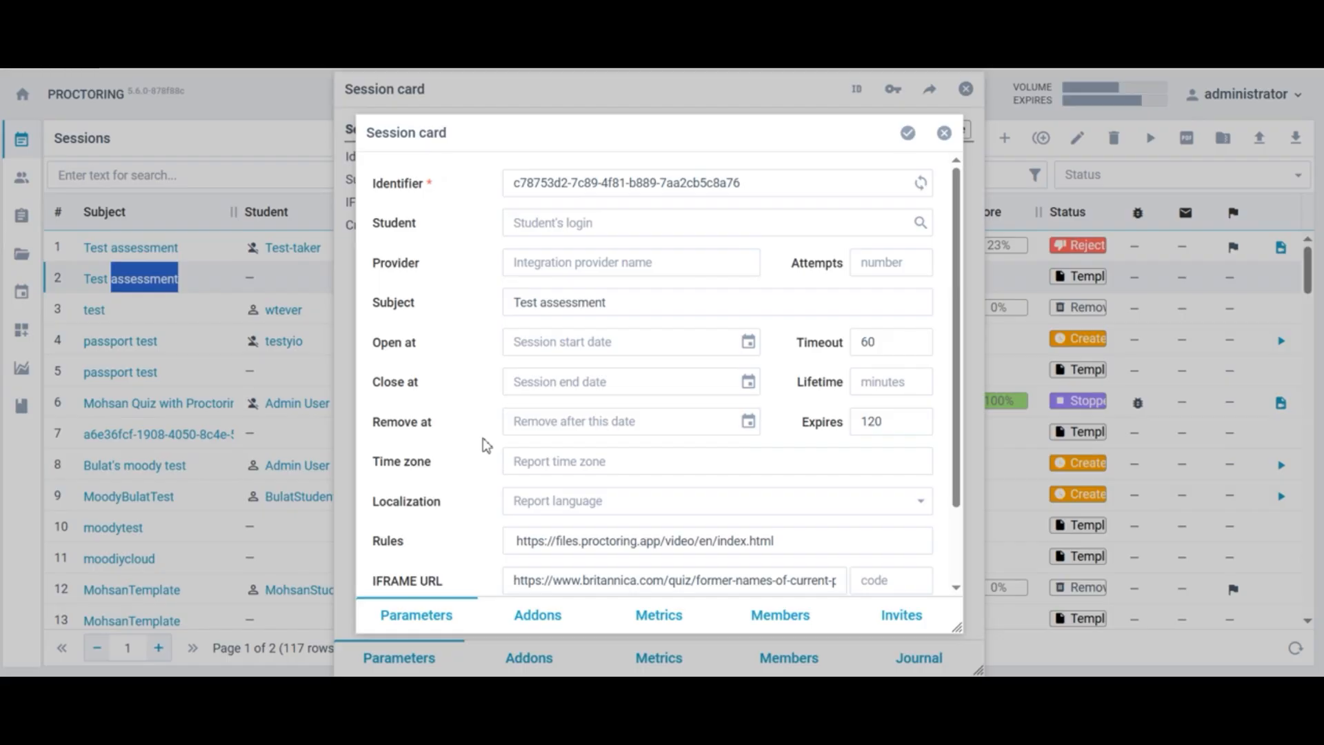
pyautogui.scroll(-2, 485, 445)
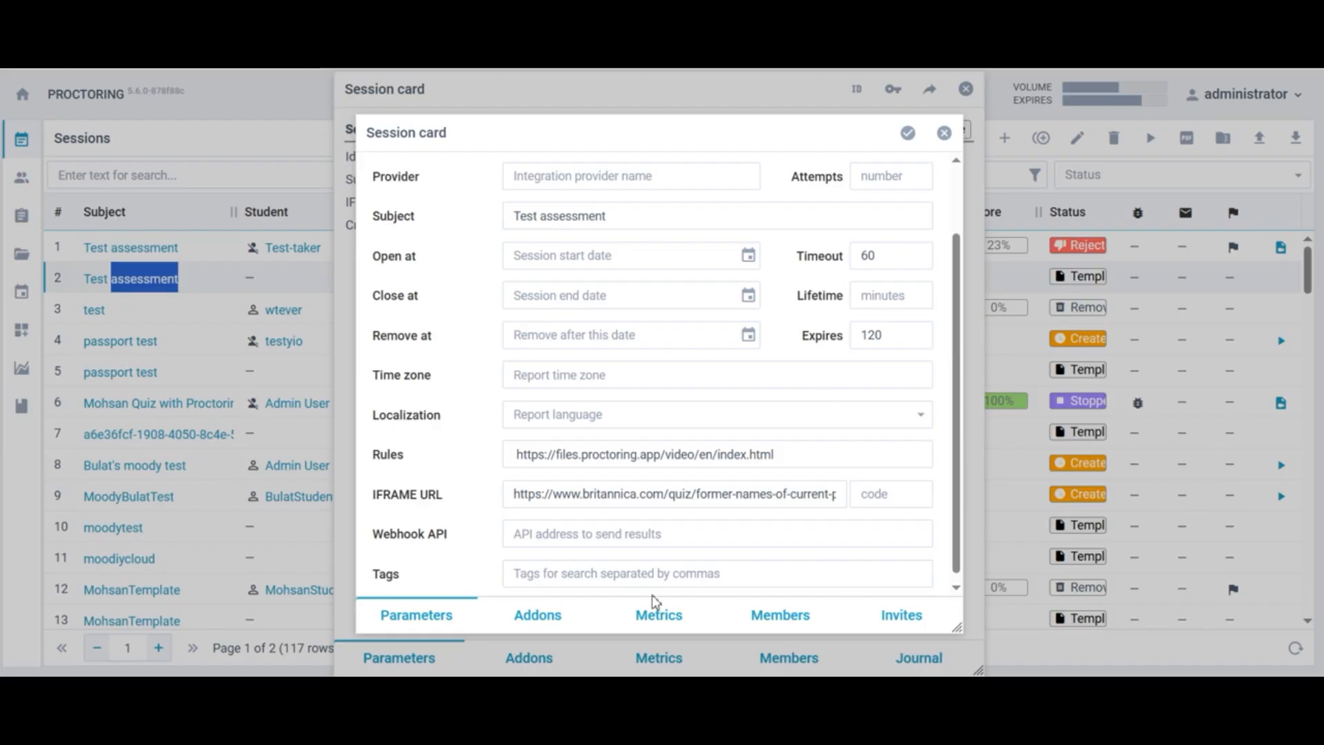
# Examine the complete Addons list of the "Test assessment" template, from the assessment rules to xAPI support
pyautogui.click(557, 636)
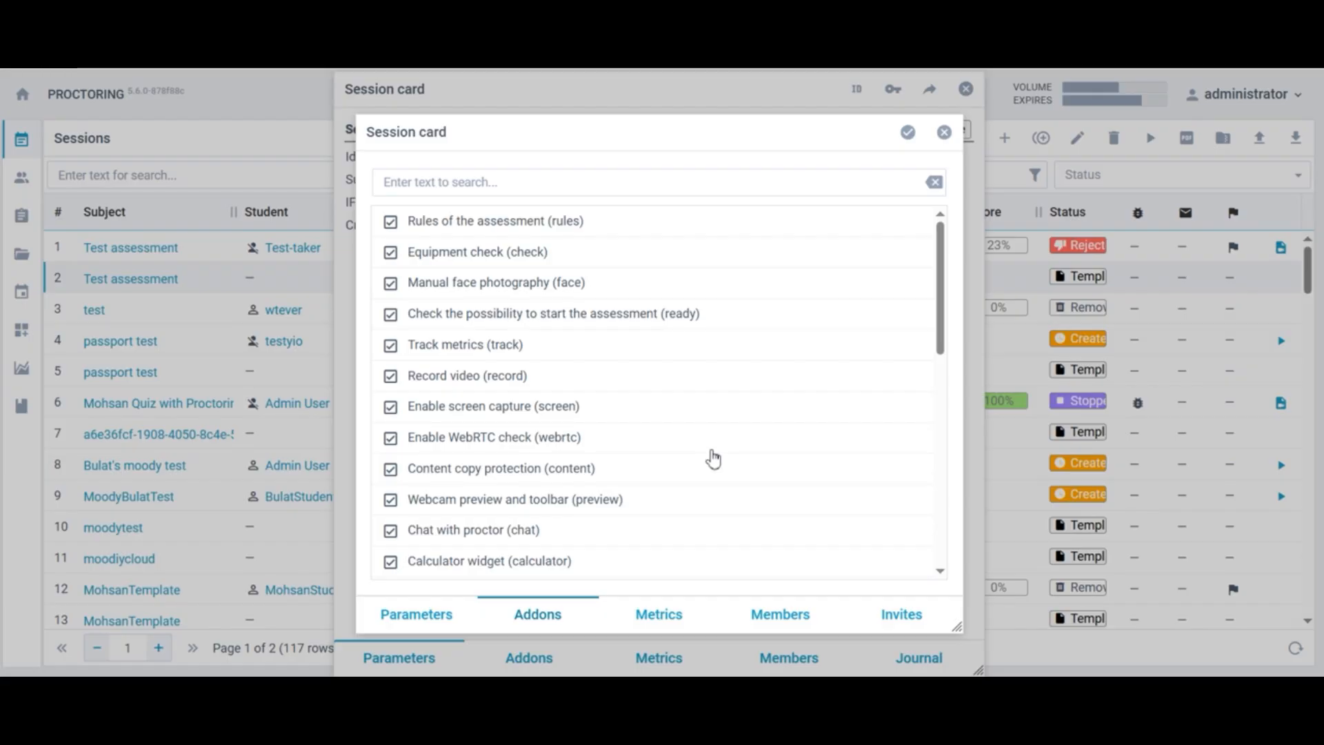
pyautogui.scroll(-2, 713, 459)
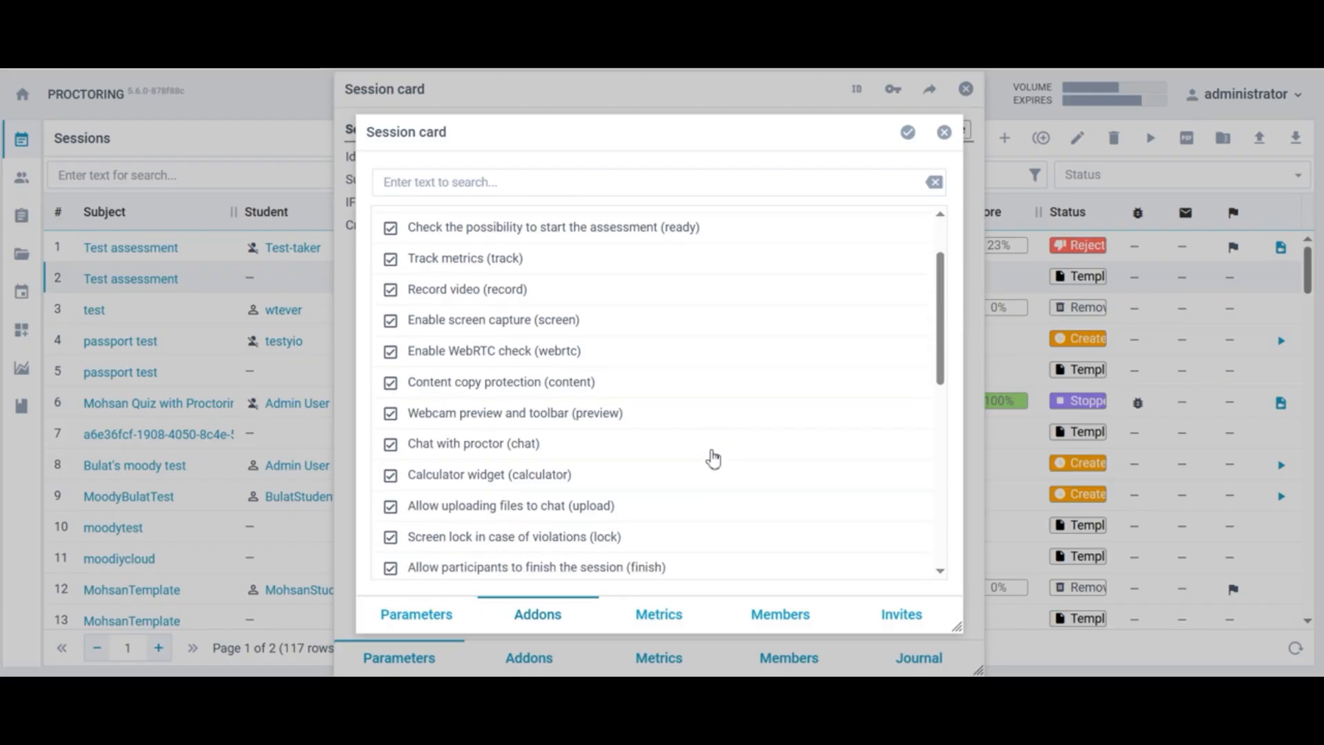
pyautogui.scroll(-4, 713, 458)
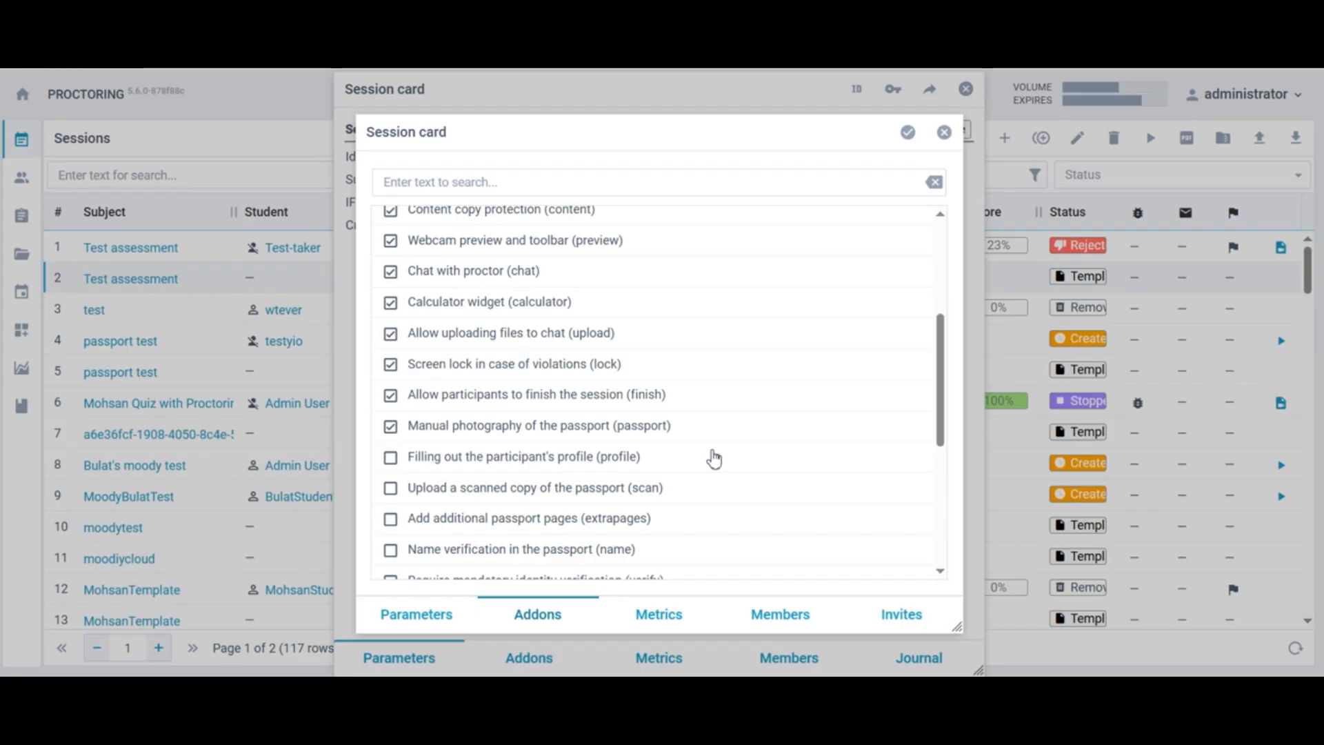
pyautogui.scroll(-5, 714, 458)
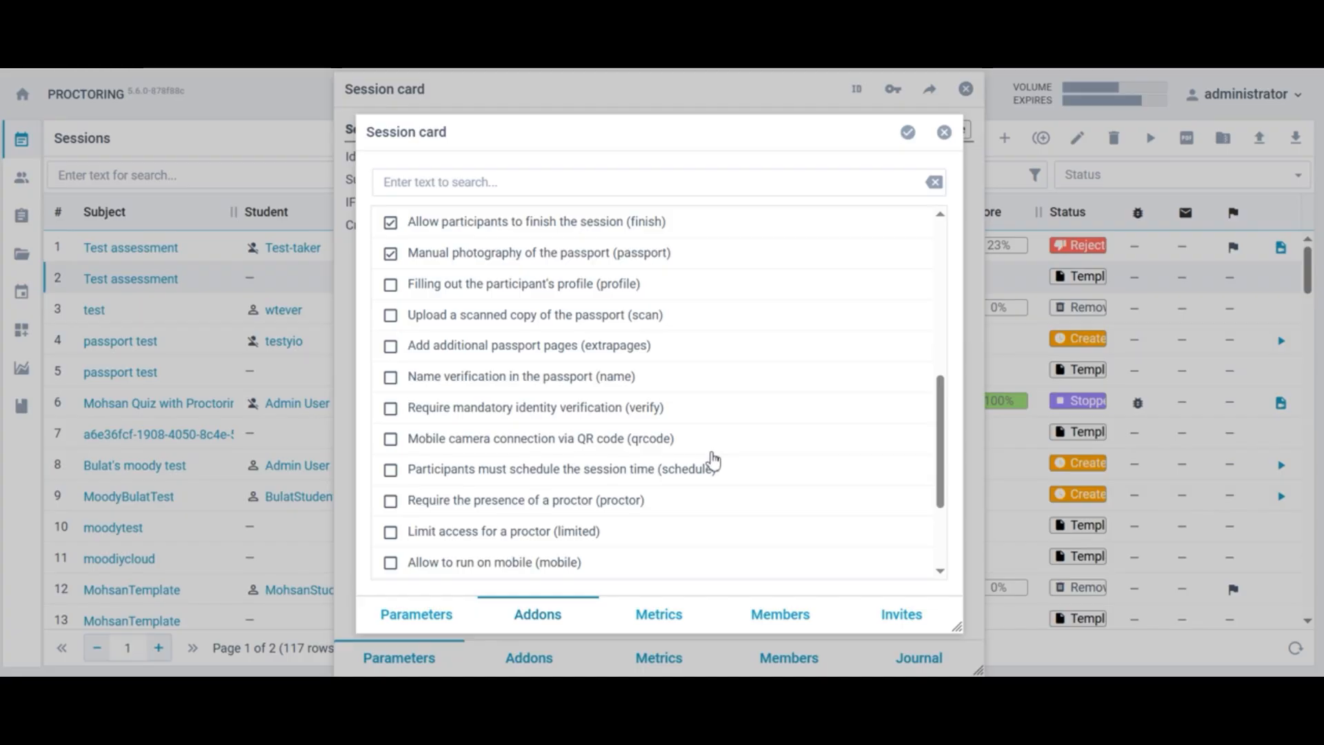
pyautogui.scroll(-3, 713, 460)
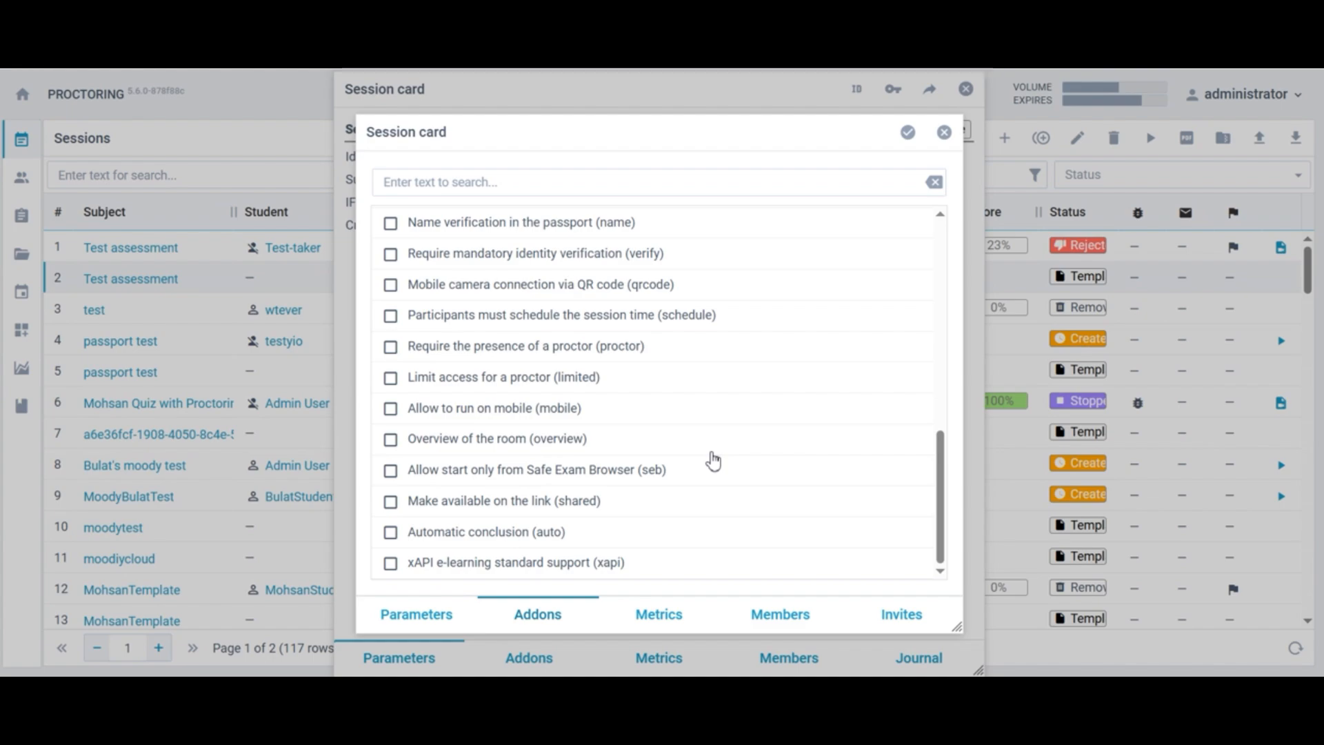
pyautogui.scroll(10, 714, 461)
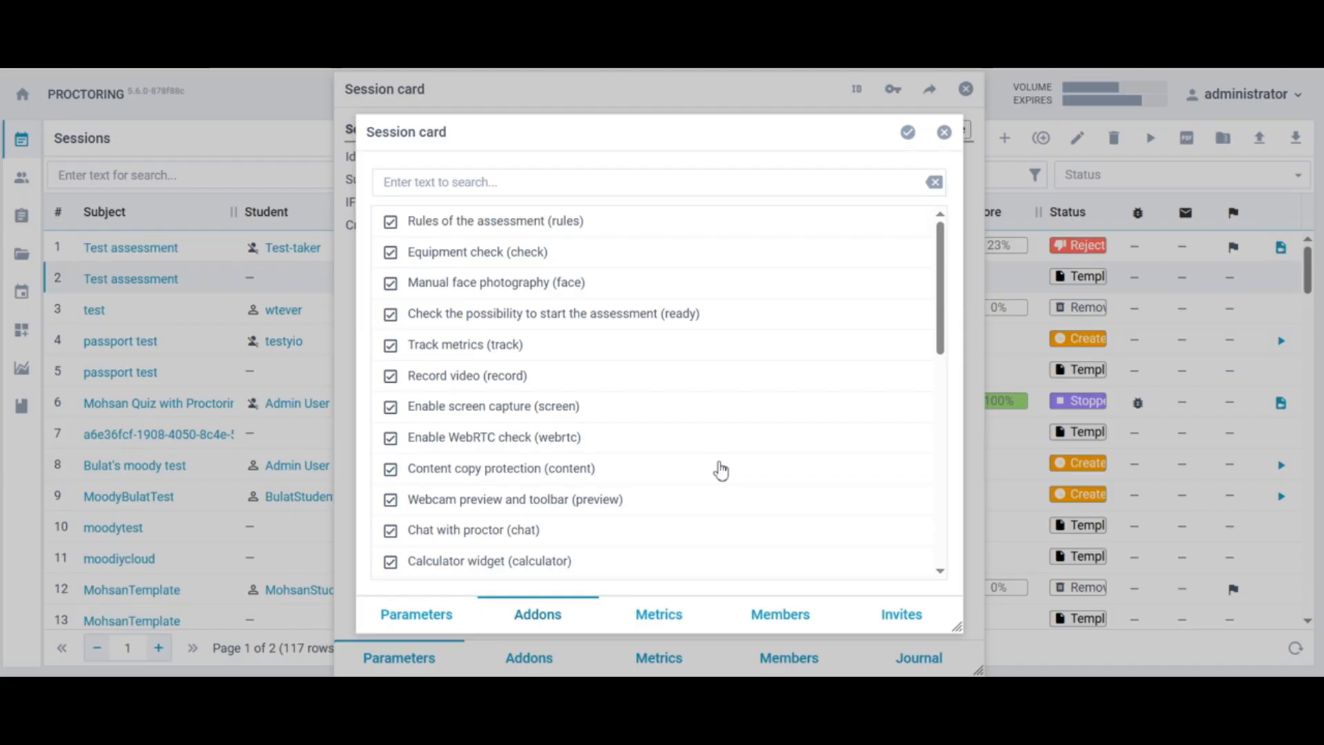
pyautogui.click(390, 223)
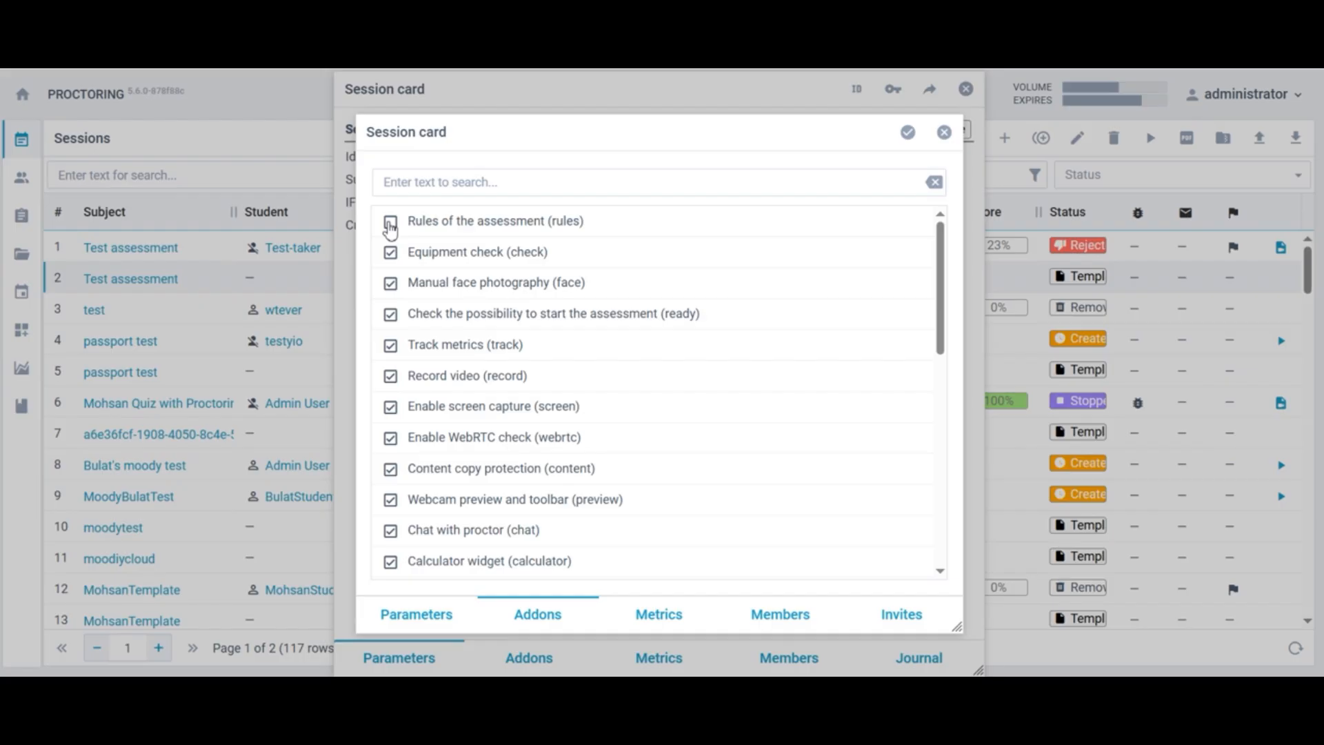
# Search the template's addons for "pass" and clear the search to restore the full list
pyautogui.click(486, 185)
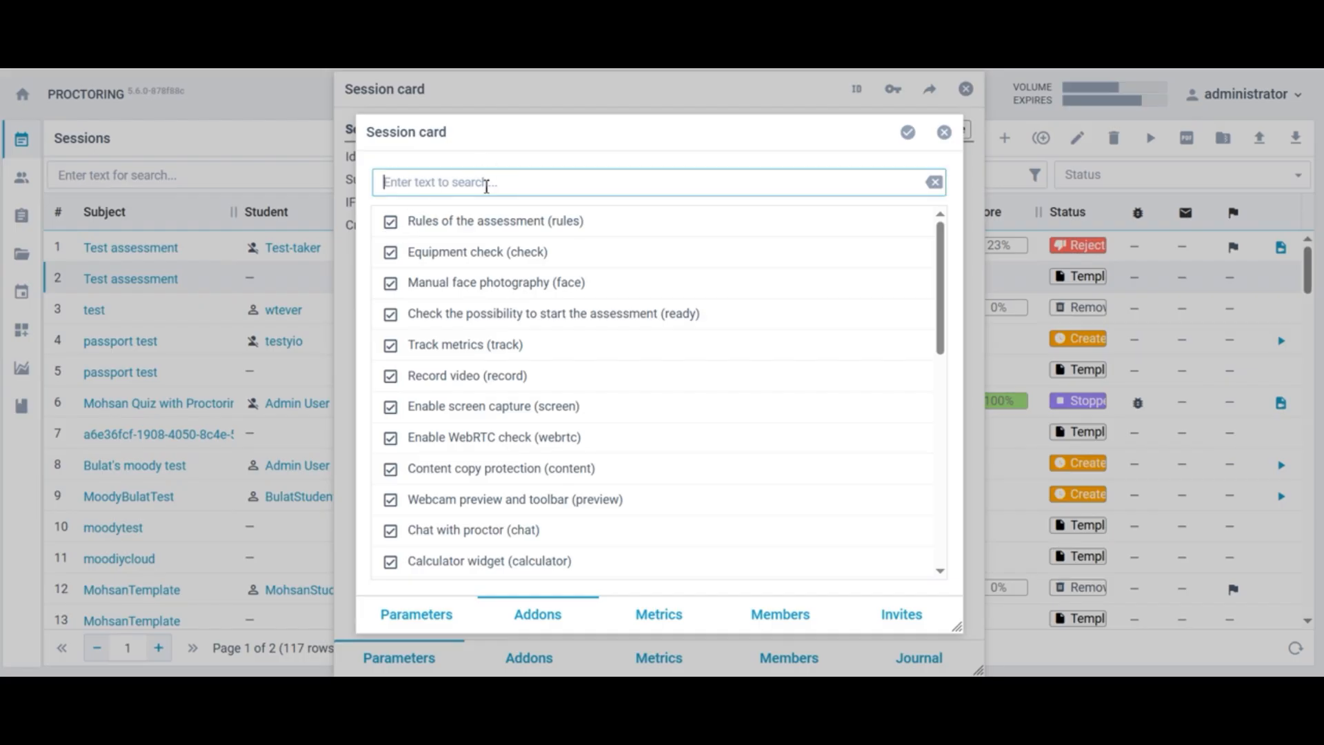
pyautogui.write('pASS')
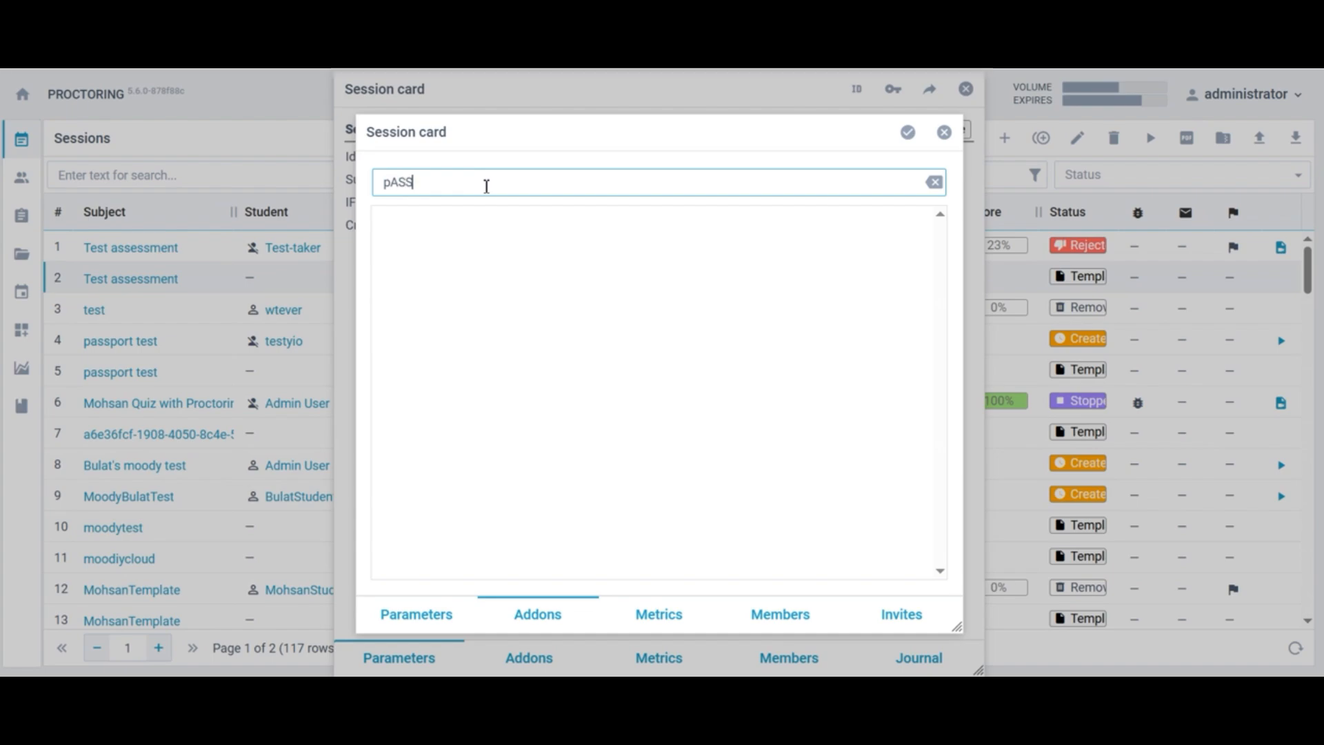
pyautogui.press('BackSpace')
pyautogui.press('BackSpace')
pyautogui.press('BackSpace')
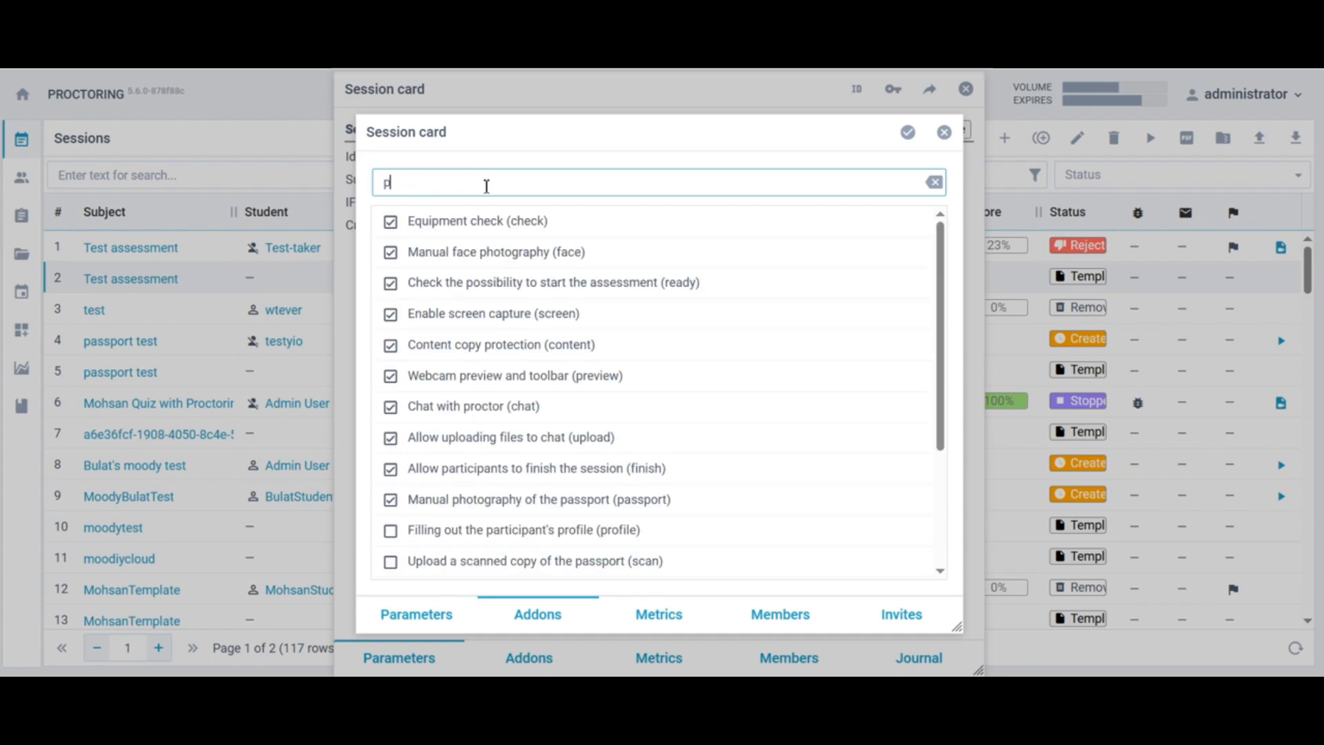
pyautogui.write('ass')
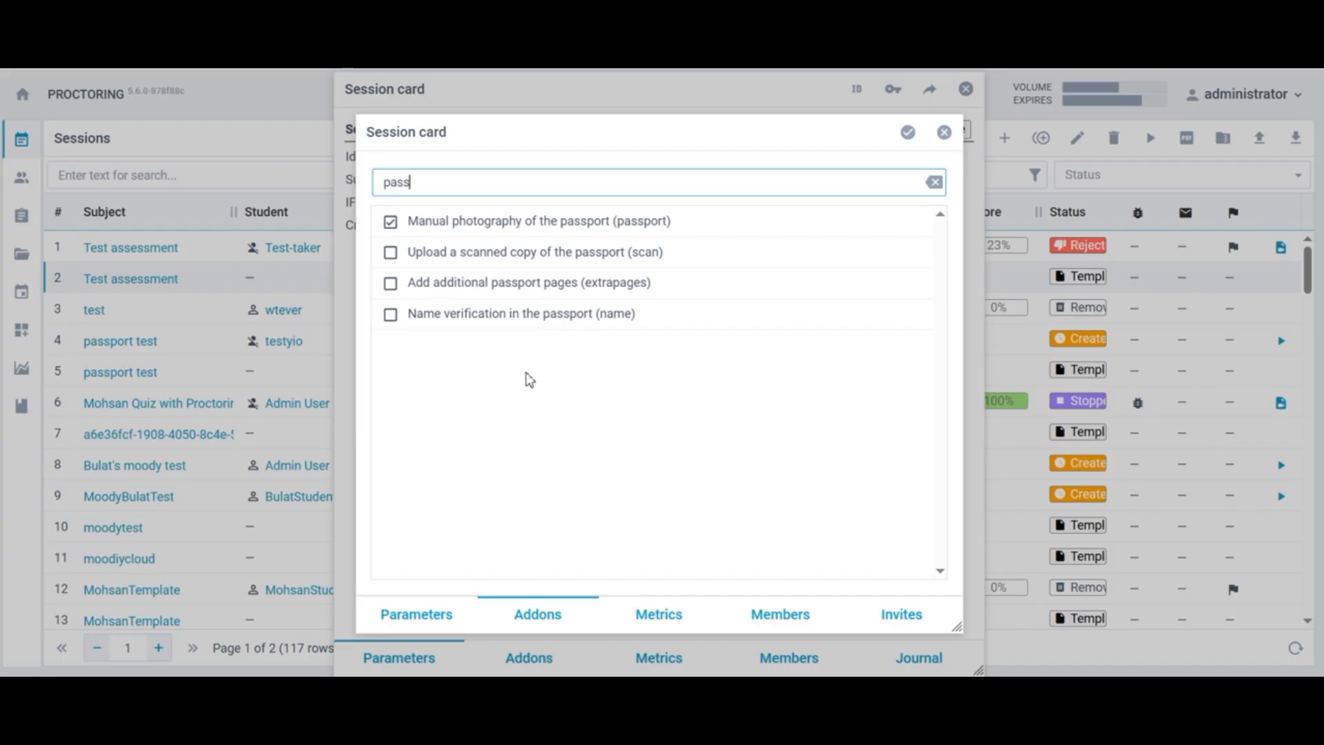
pyautogui.press('BackSpace')
pyautogui.press('BackSpace')
pyautogui.press('BackSpace')
pyautogui.press('BackSpace')
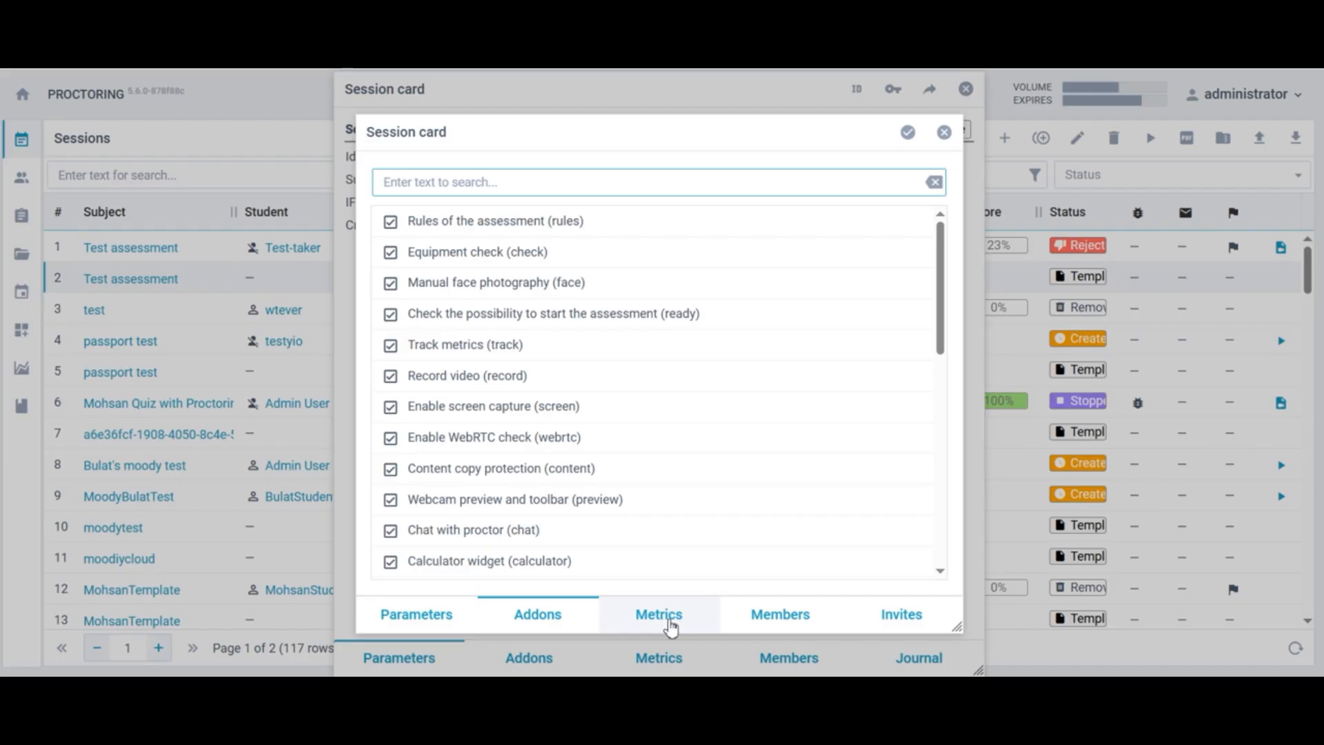
# Examine the template's Metrics, including the violation list with weights and the scoring threshold
pyautogui.click(671, 625)
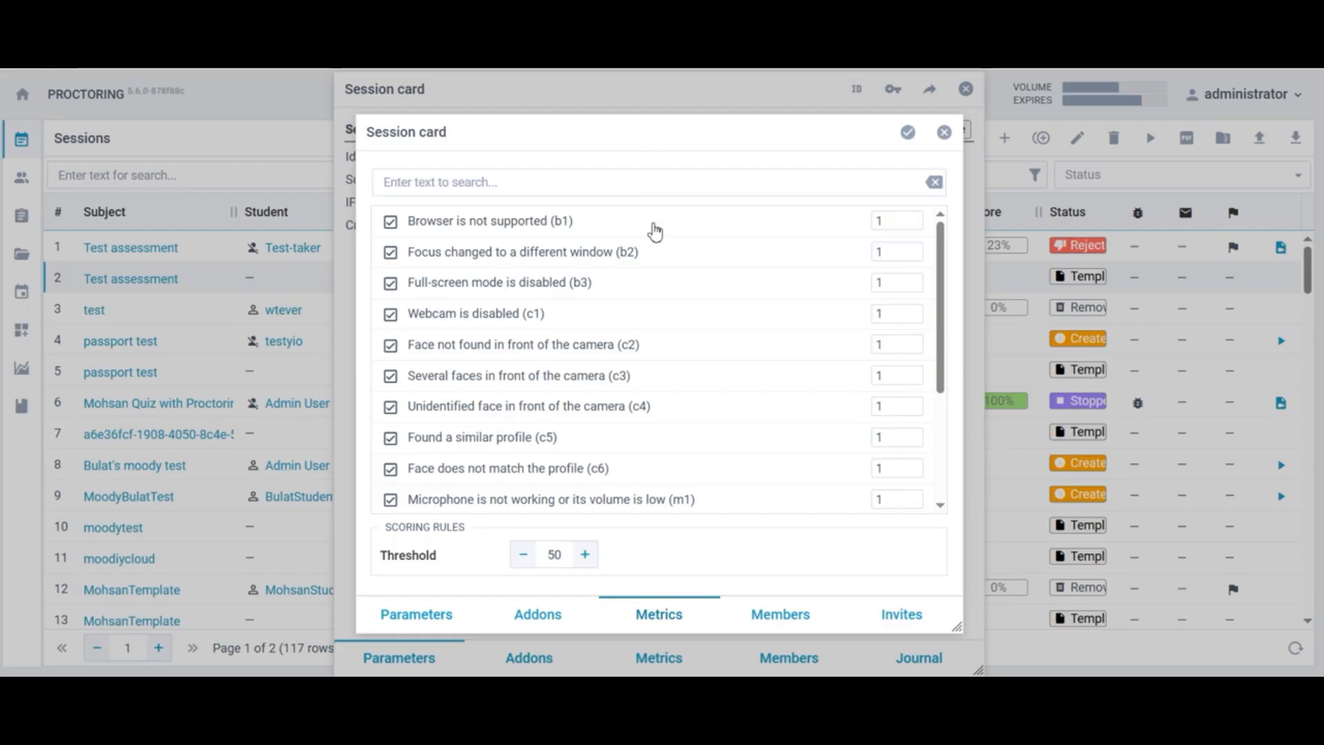
pyautogui.scroll(-3, 660, 256)
pyautogui.scroll(-1, 664, 259)
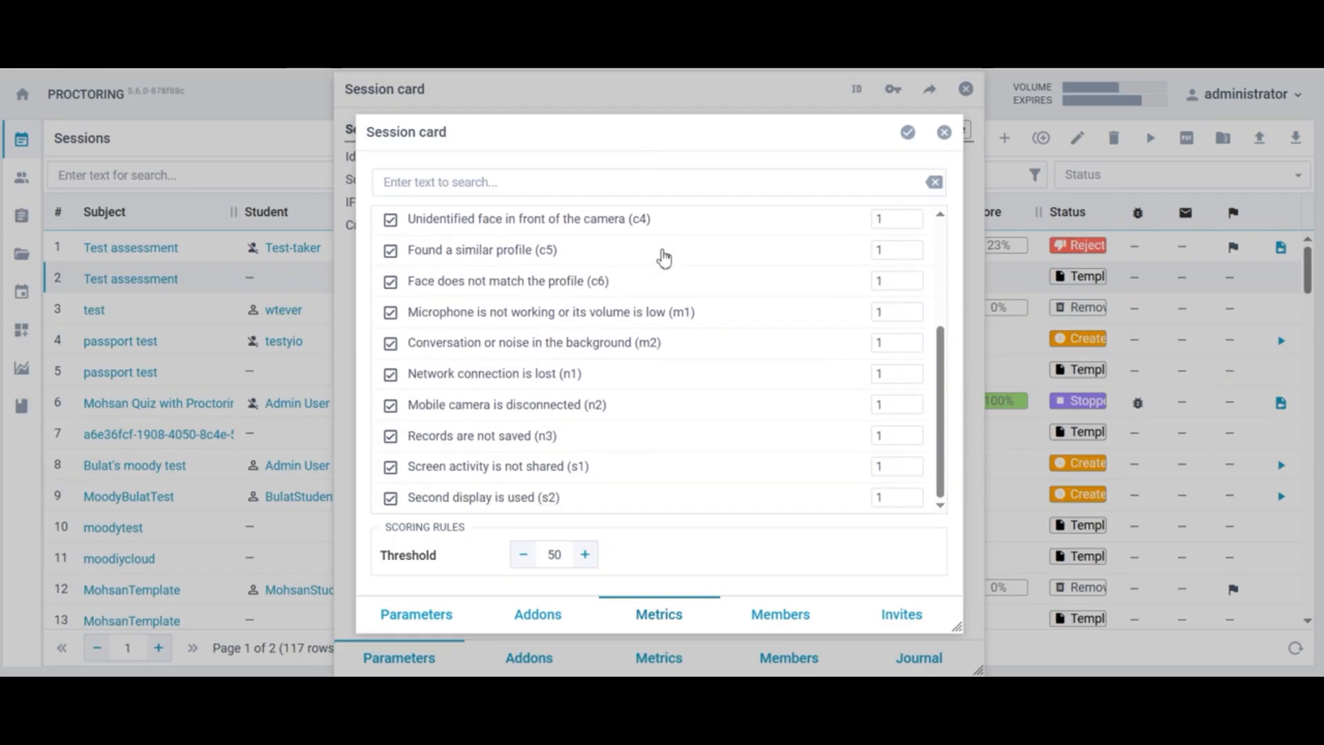
# Move the "Focus changed to a different window (b2)" metric above "Browser is not supported (b1)" and restore the original order
pyautogui.scroll(4, 665, 259)
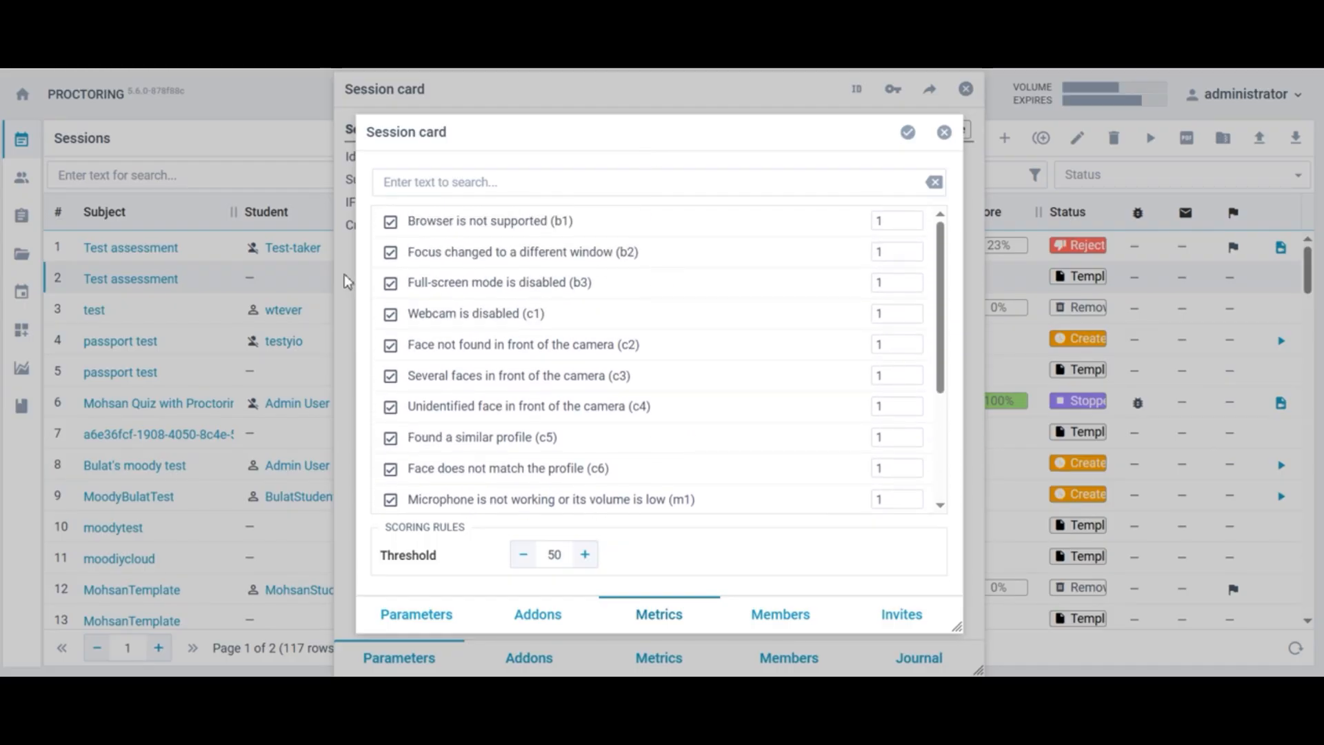
pyautogui.click(390, 254)
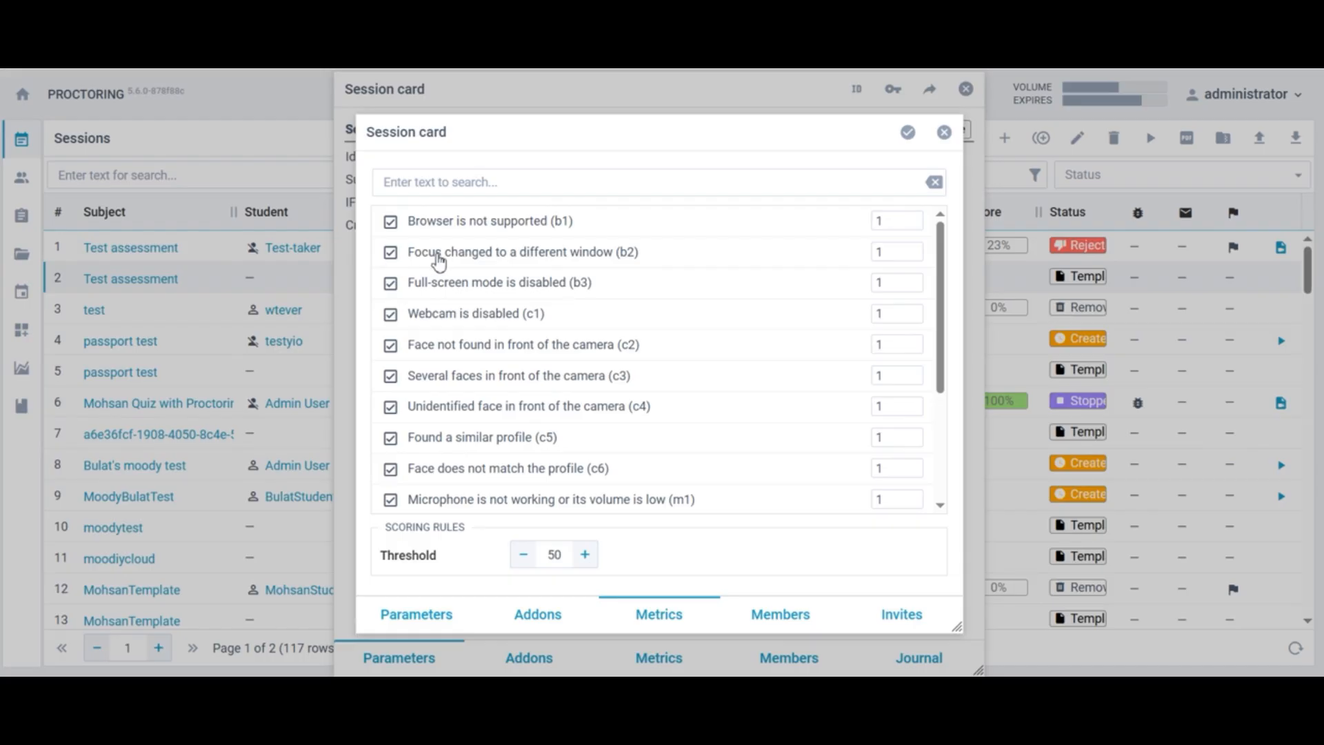
pyautogui.moveTo(439, 260); pyautogui.dragTo(435, 207)
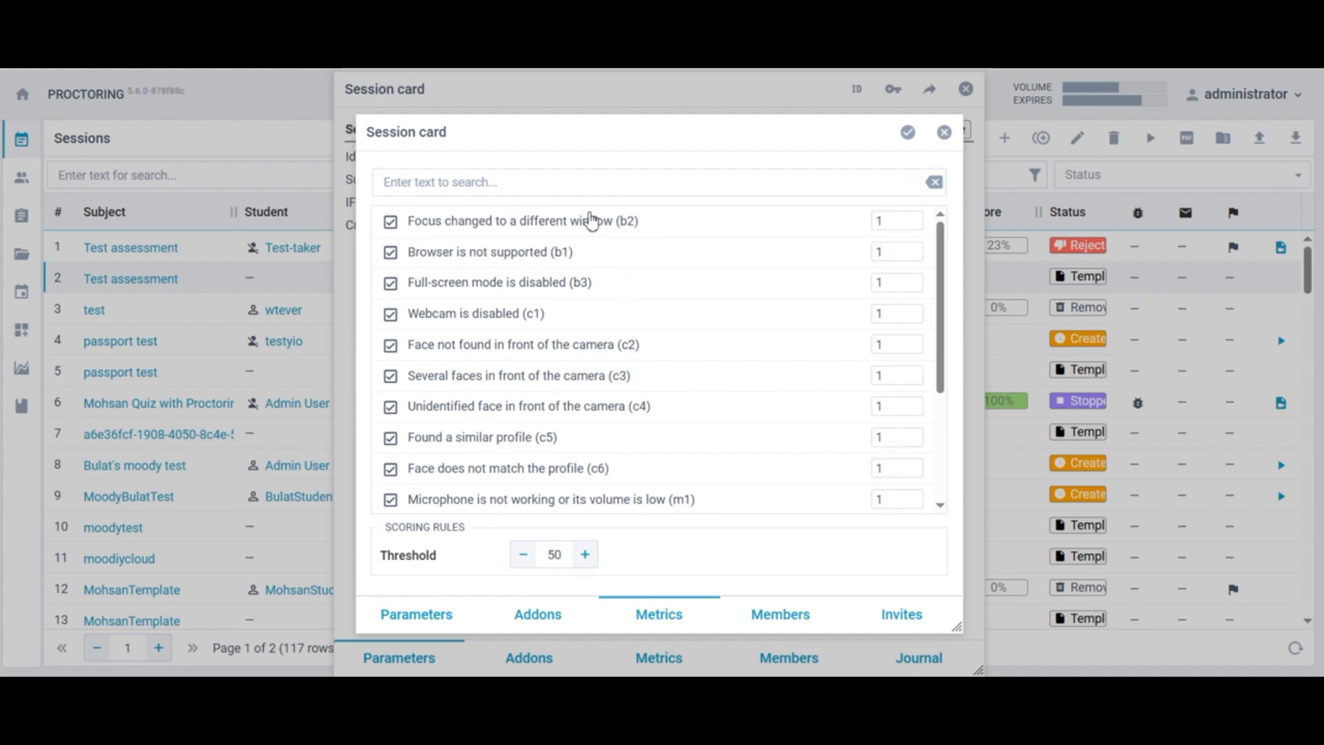
pyautogui.moveTo(511, 227); pyautogui.dragTo(514, 256)
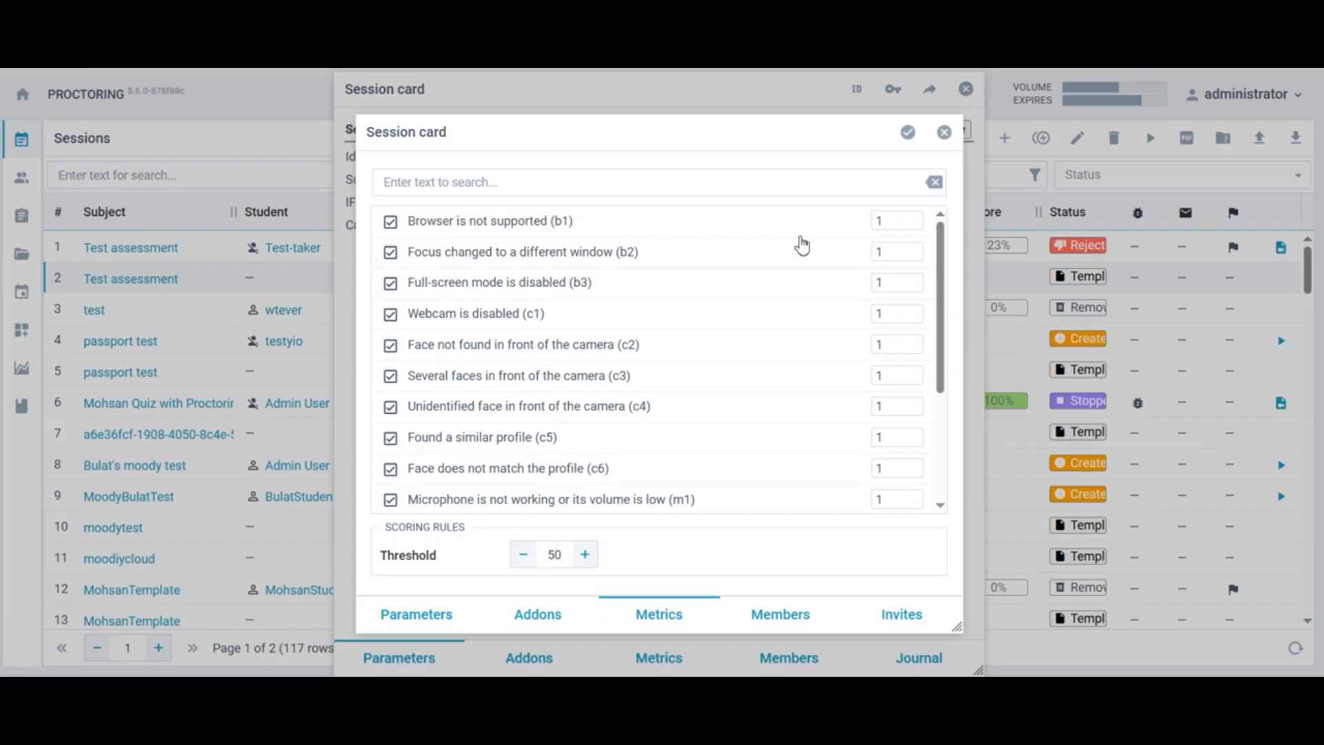
# Set the weight of the "Browser is not supported (b1)" metric to 0.7
pyautogui.moveTo(885, 224)
pyautogui.mouseDown()
pyautogui.moveTo(862, 231)
pyautogui.moveTo(876, 219)
pyautogui.mouseUp()
pyautogui.click(880, 221)
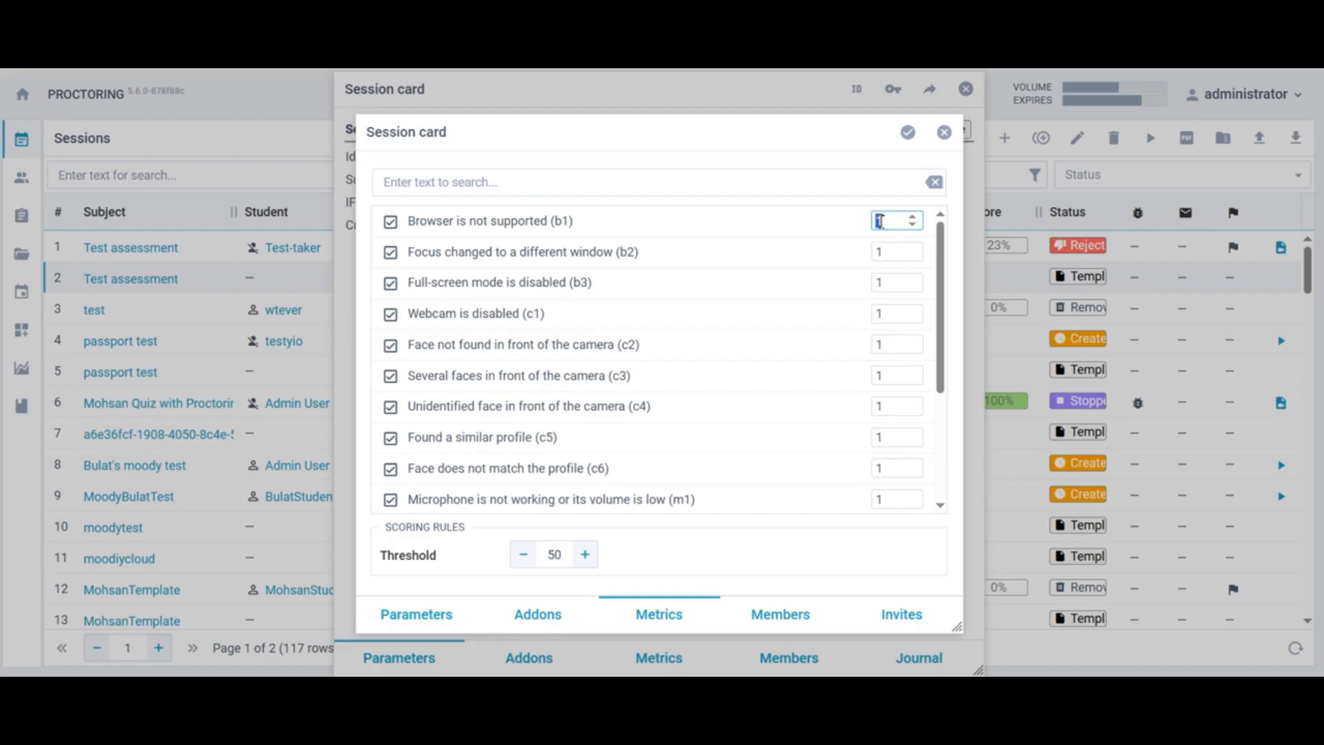
pyautogui.write('0.7')
pyautogui.click(871, 184)
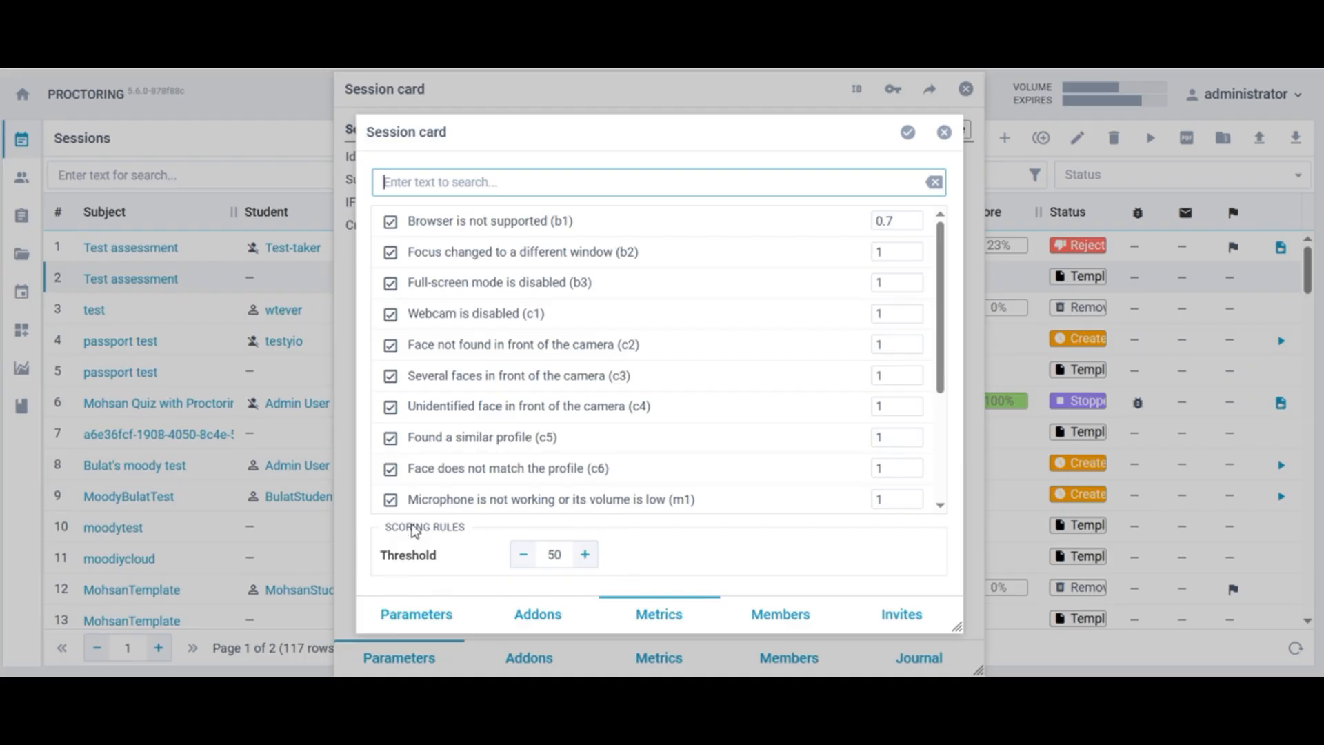
pyautogui.click(617, 571)
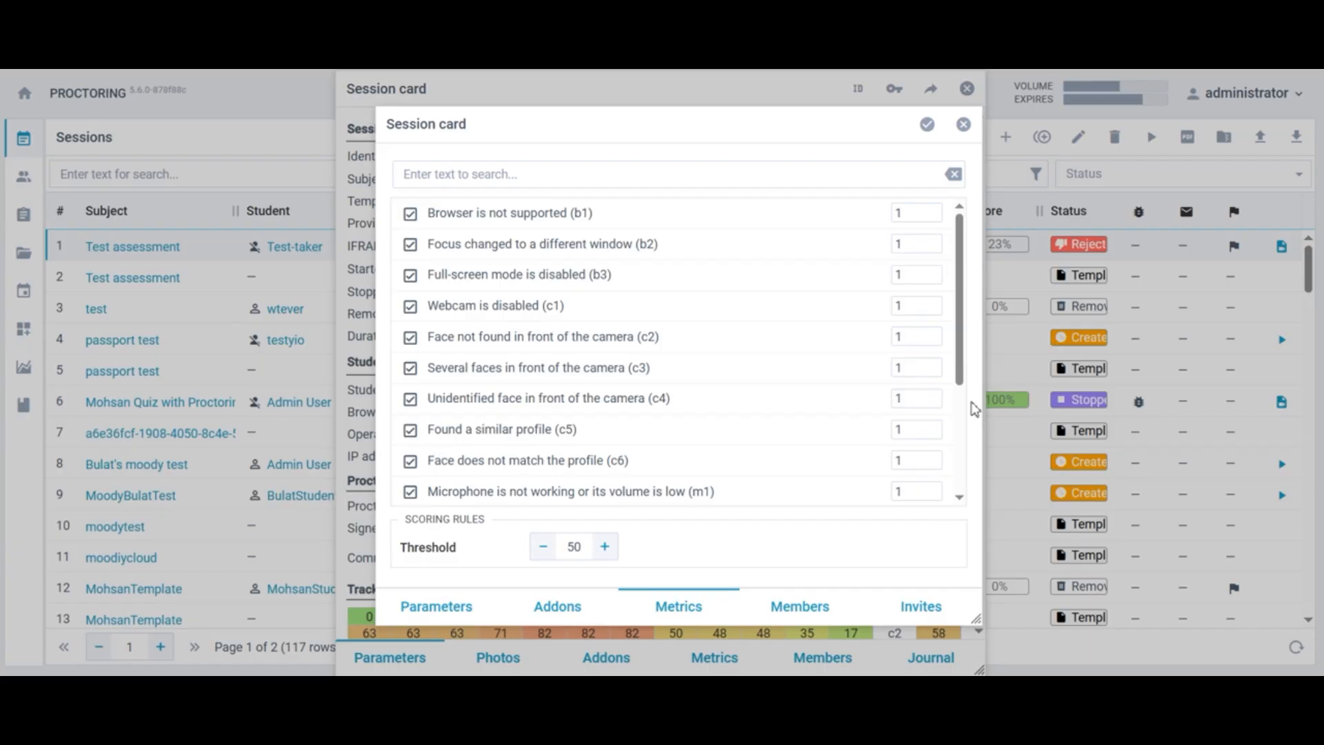
# Search the session's member observers for "test" and add Testproctor1 to the list
pyautogui.click(799, 599)
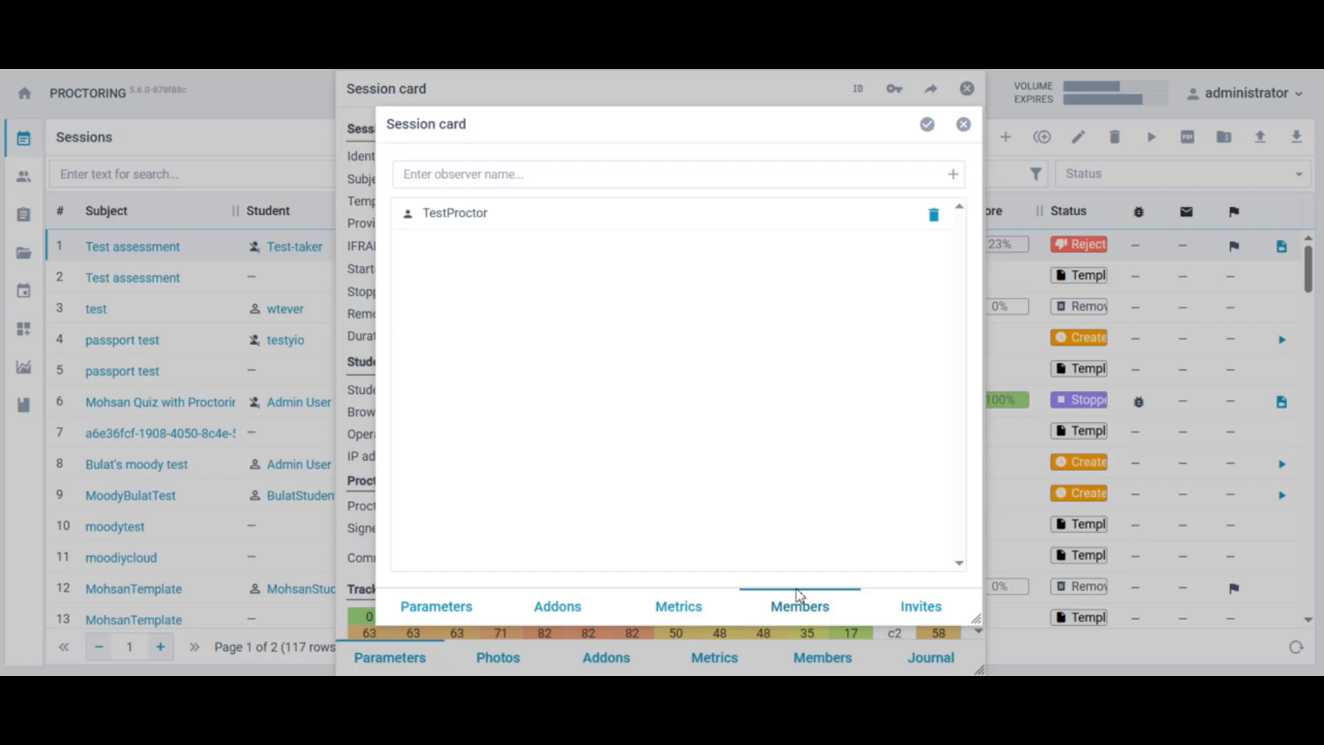
pyautogui.click(725, 171)
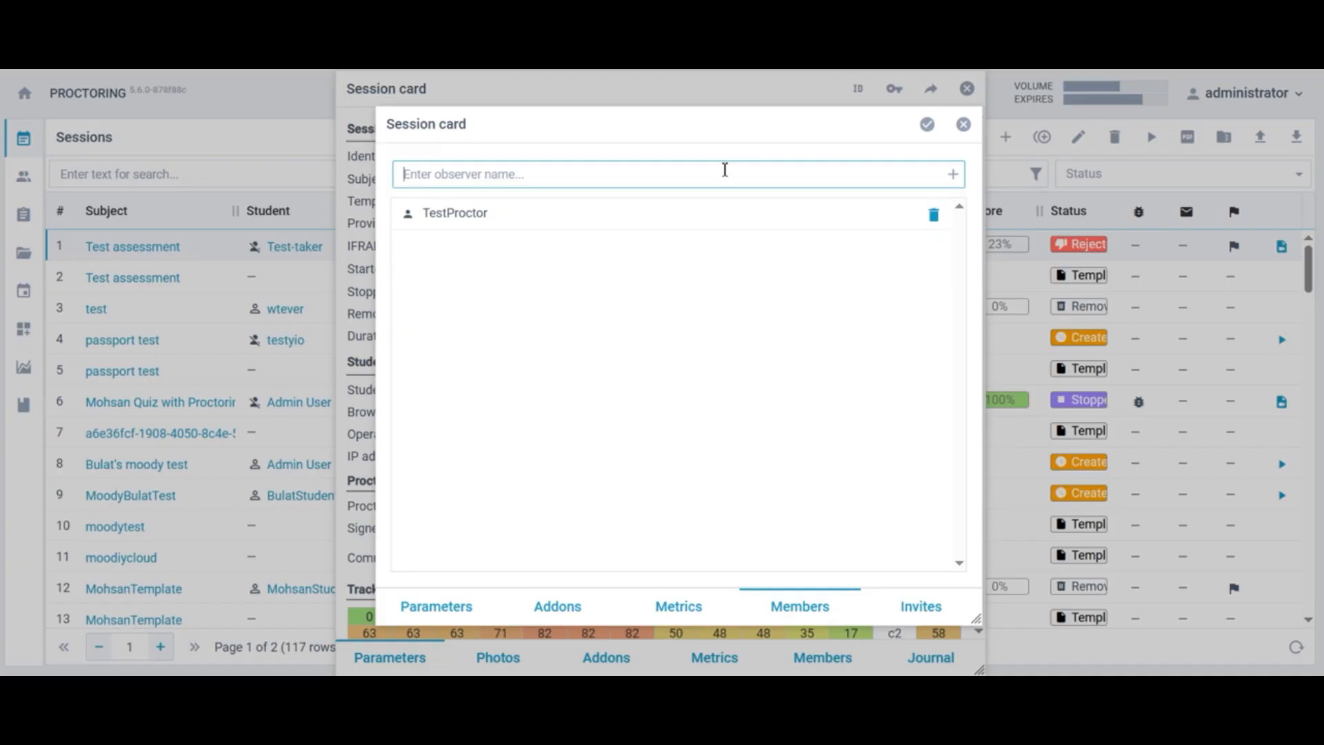
pyautogui.write('test')
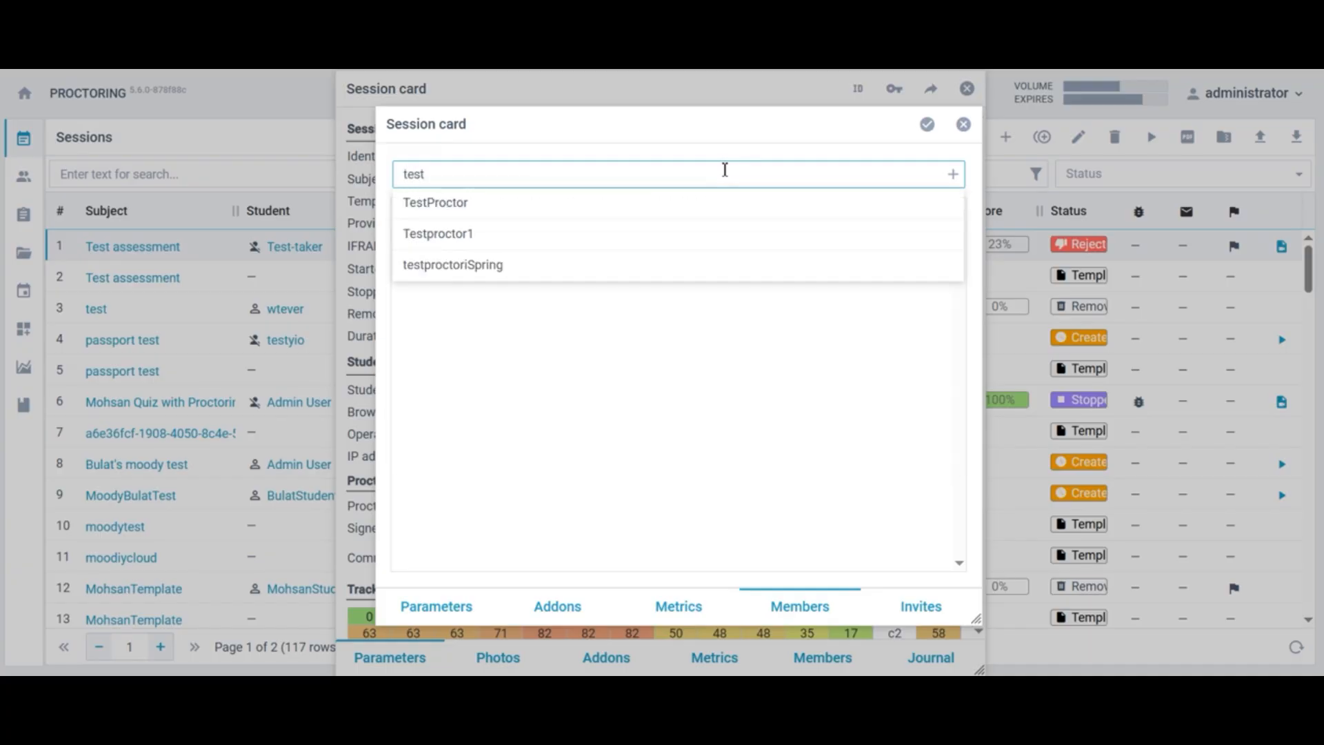
pyautogui.click(698, 235)
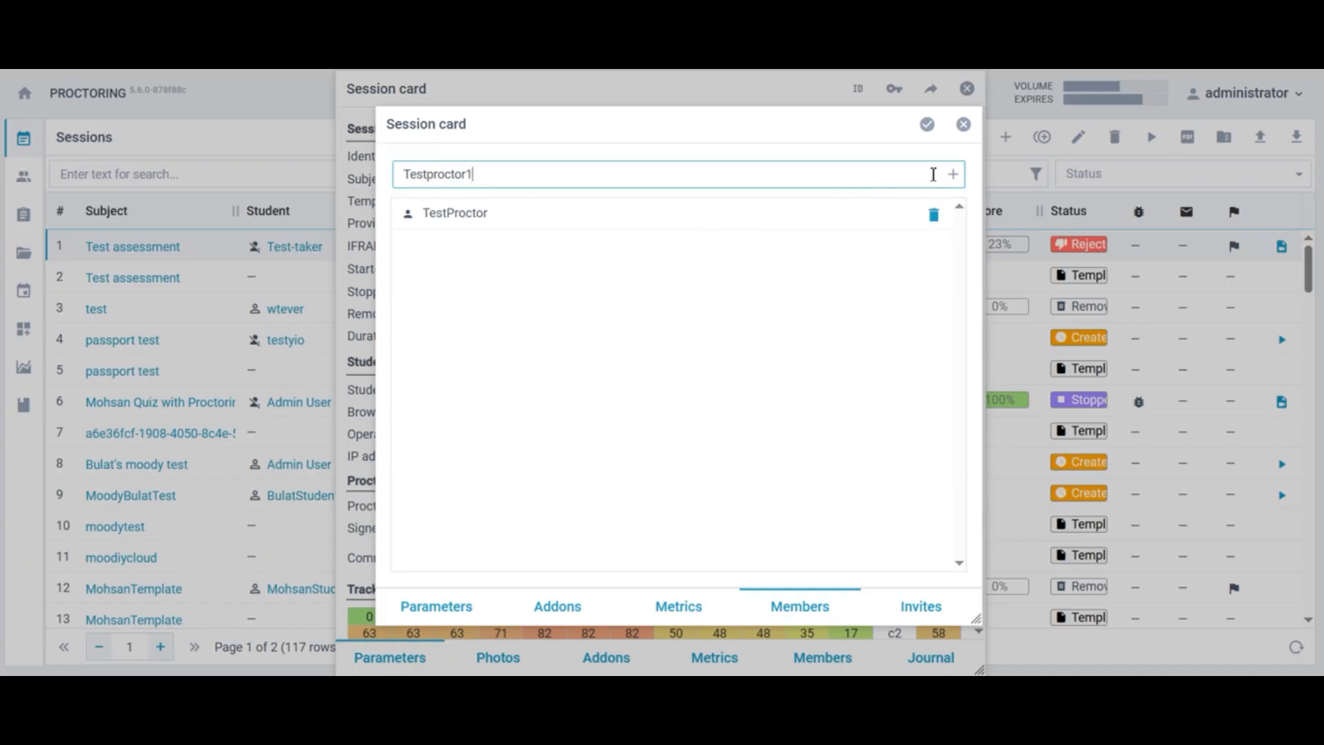
pyautogui.click(953, 177)
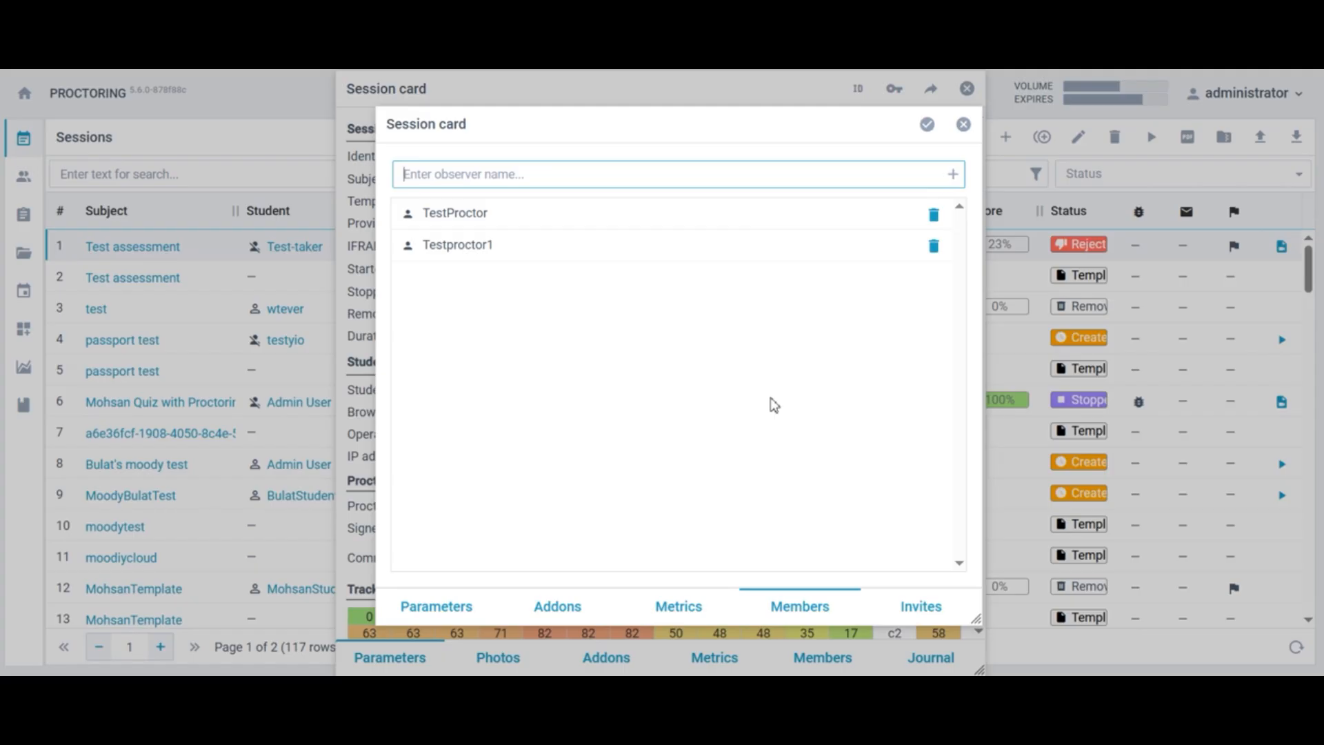
# View the session's invites and assignment rules, and close both session cards without saving to return to the Sessions list
pyautogui.click(918, 605)
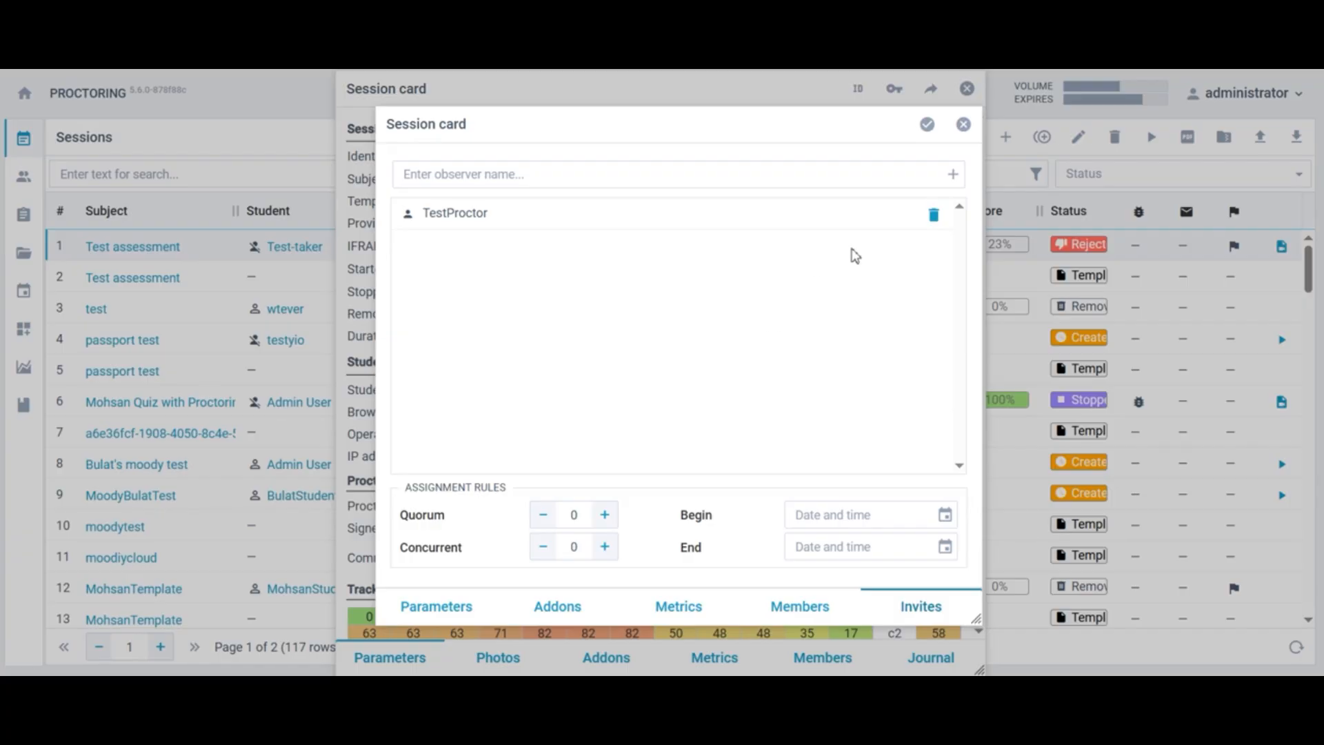
pyautogui.click(962, 125)
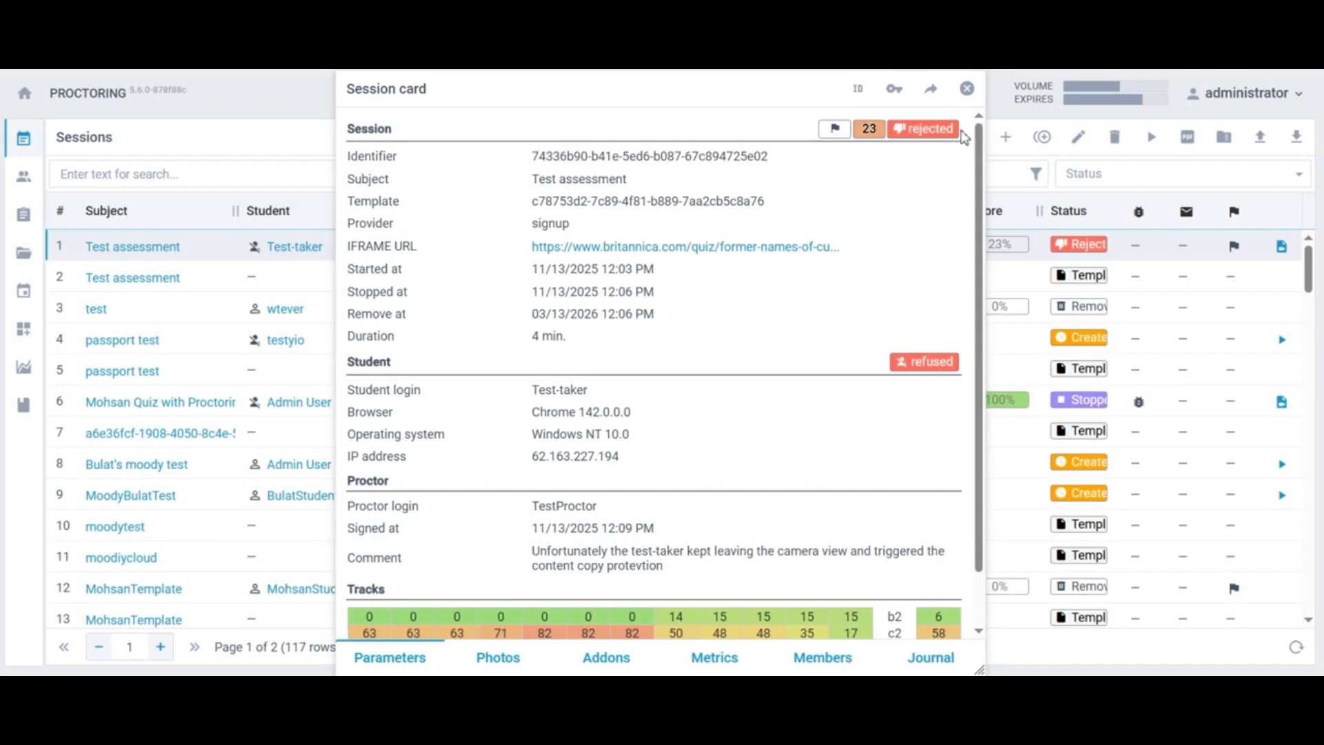
pyautogui.click(967, 89)
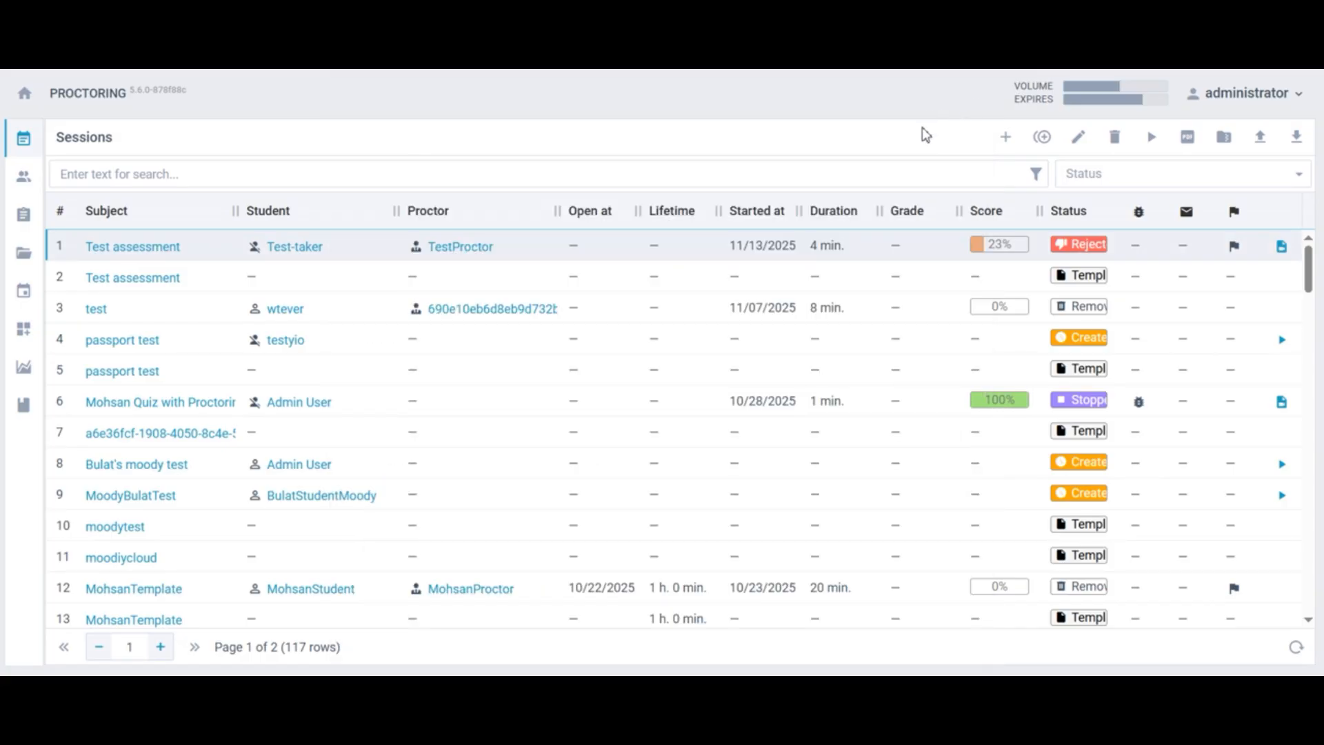